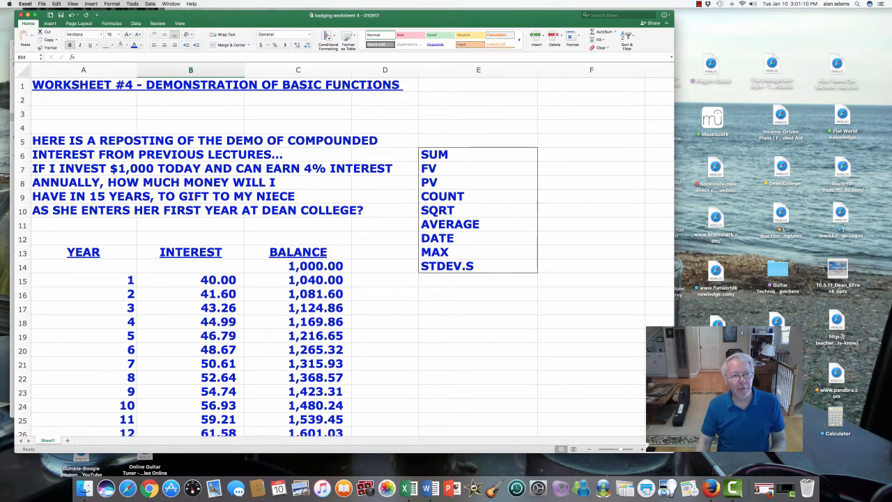
Examine the worksheet title, the investment question text and the year and balance columns of the compound-interest table
{"action": "left_click", "coordinate": [84, 85]}
{"action": "left_click_drag", "start_coordinate": [138, 84], "coordinate": [411, 84]}
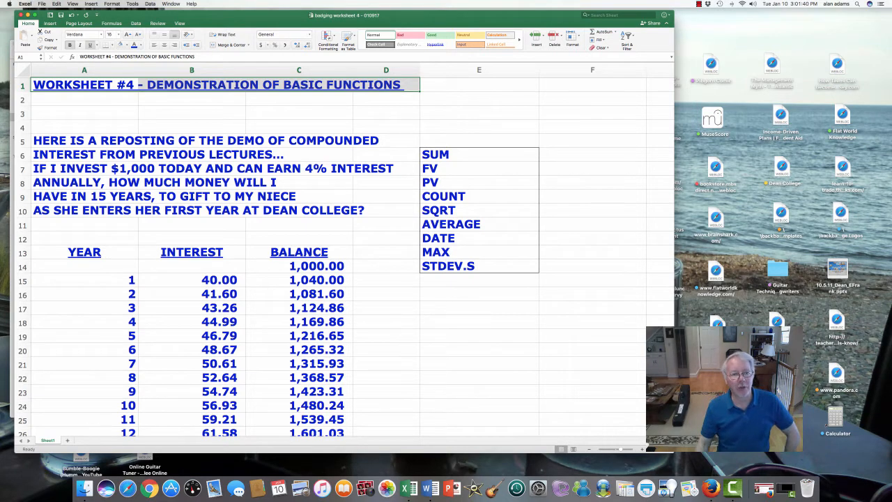
{"action": "left_click", "coordinate": [84, 141]}
{"action": "left_click", "coordinate": [192, 168]}
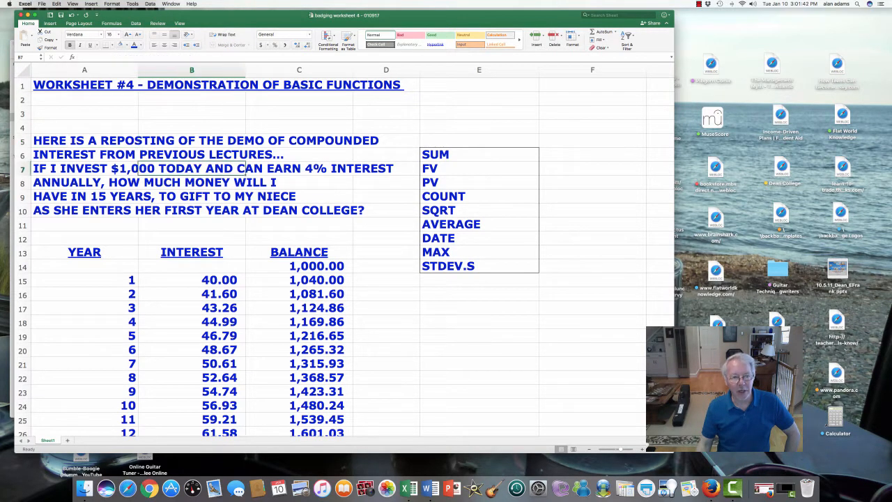
{"action": "left_click", "coordinate": [299, 266]}
{"action": "scroll", "coordinate": [299, 266], "scroll_direction": "down", "scroll_amount": 3}
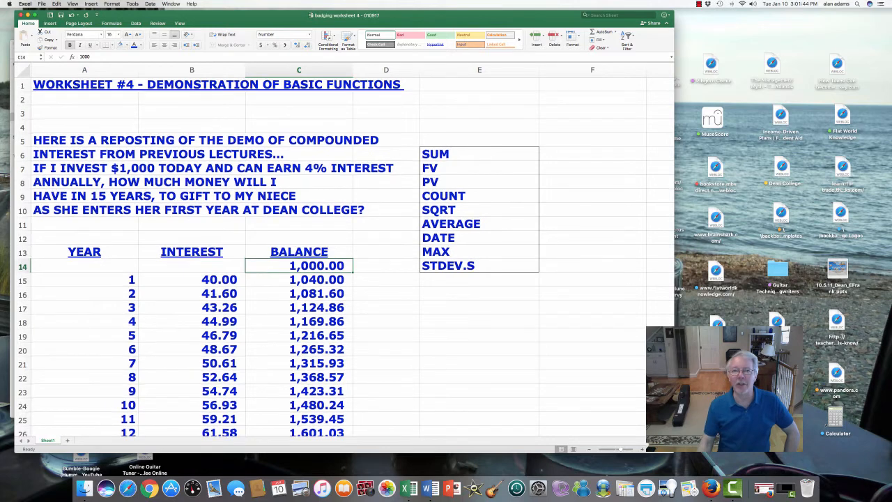
{"action": "scroll", "coordinate": [299, 266], "scroll_direction": "down", "scroll_amount": 5}
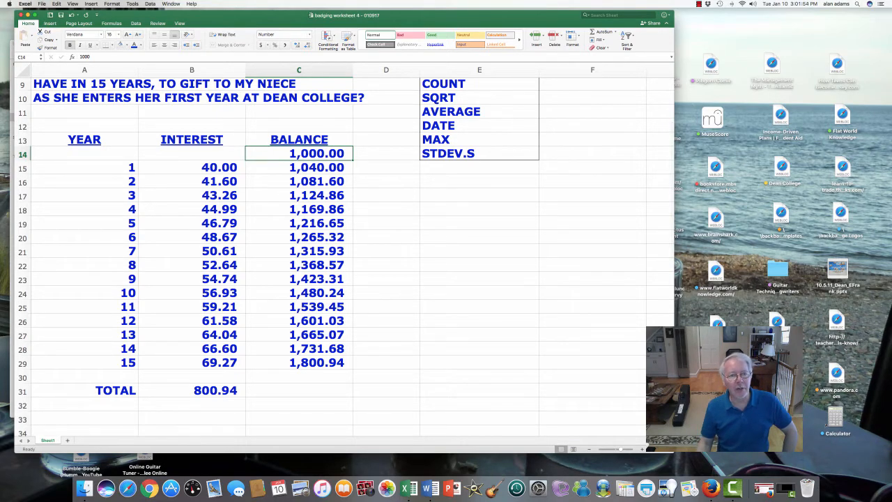
{"action": "left_click_drag", "start_coordinate": [104, 167], "coordinate": [105, 362]}
{"action": "scroll", "coordinate": [299, 209], "scroll_direction": "up", "scroll_amount": 3}
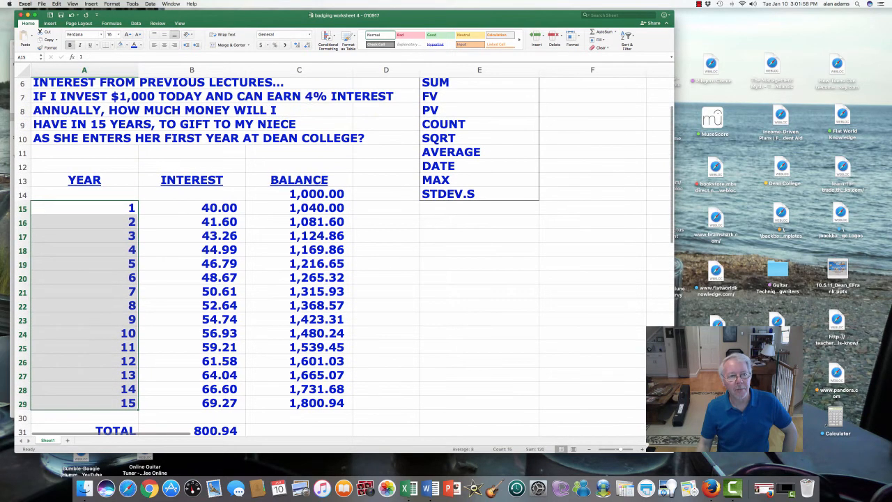
{"action": "left_click", "coordinate": [299, 96]}
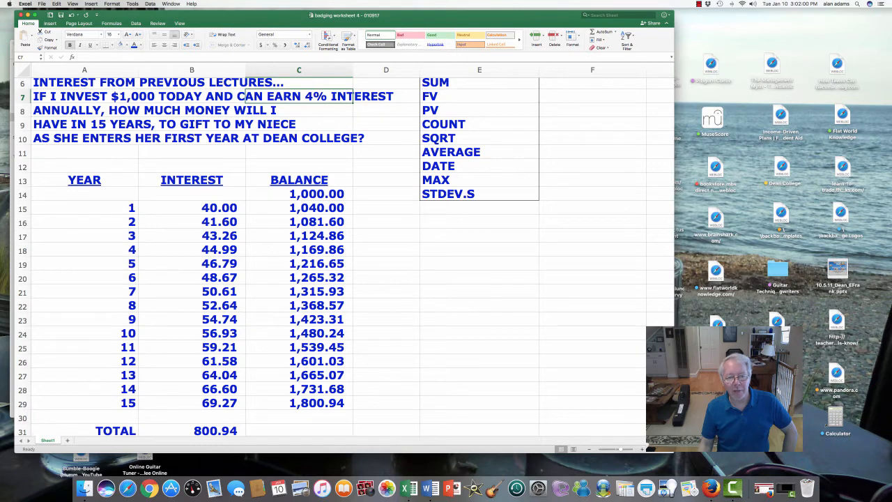
{"action": "left_click", "coordinate": [298, 403]}
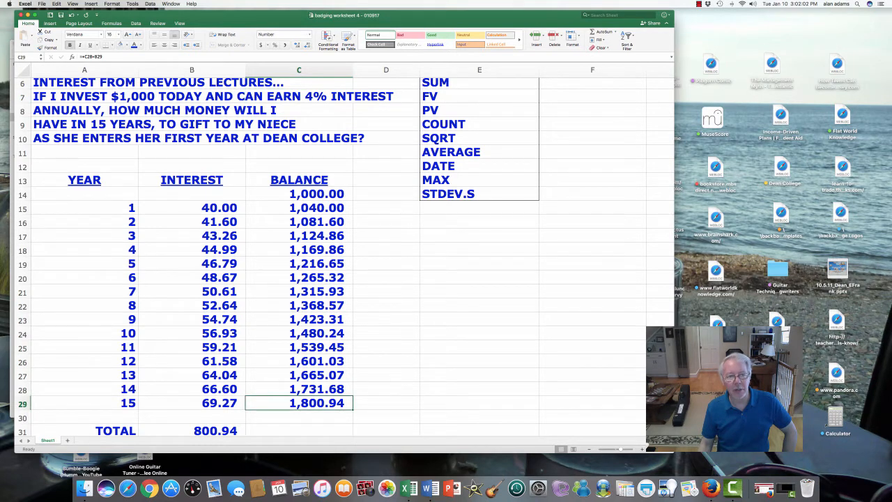
Inspect the interest and balance formulas in the table rows, the total interest cell and the starting balance
{"action": "left_click", "coordinate": [192, 207]}
{"action": "left_click", "coordinate": [299, 207]}
{"action": "left_click", "coordinate": [192, 222]}
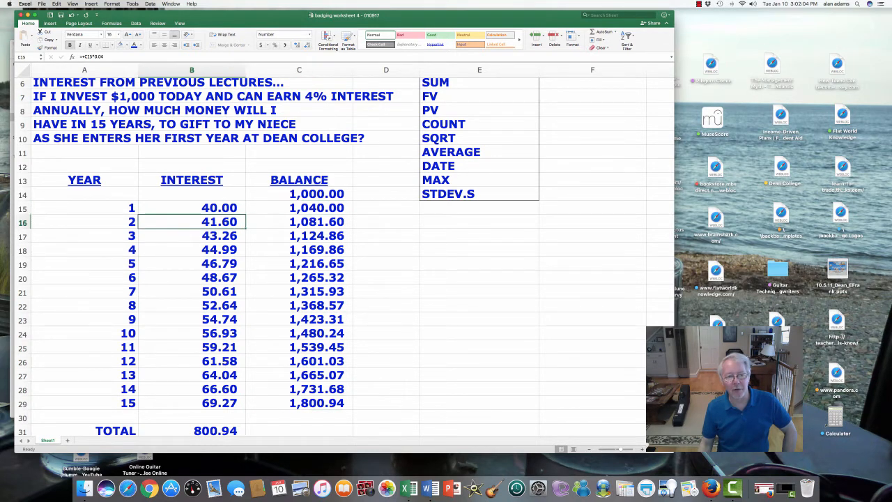
{"action": "left_click", "coordinate": [299, 222]}
{"action": "left_click", "coordinate": [192, 235]}
{"action": "left_click", "coordinate": [299, 235]}
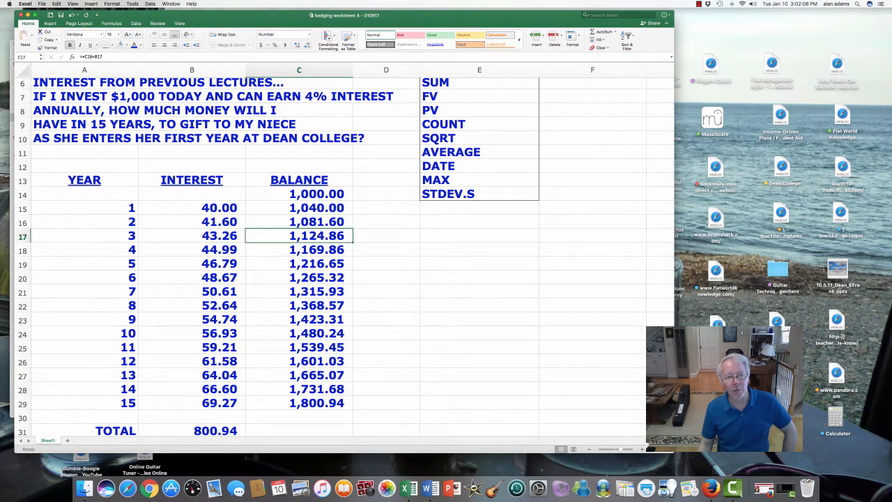
{"action": "left_click", "coordinate": [192, 208]}
{"action": "left_click_drag", "start_coordinate": [191, 207], "coordinate": [299, 207]}
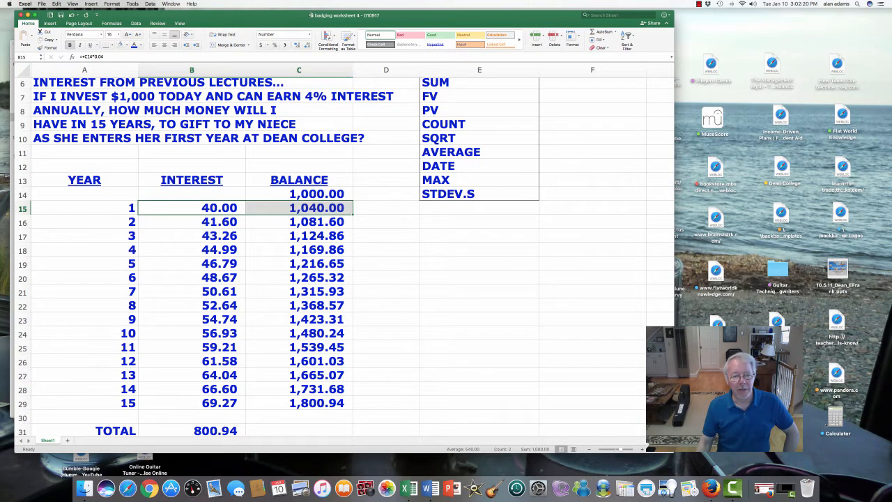
{"action": "left_click", "coordinate": [191, 430]}
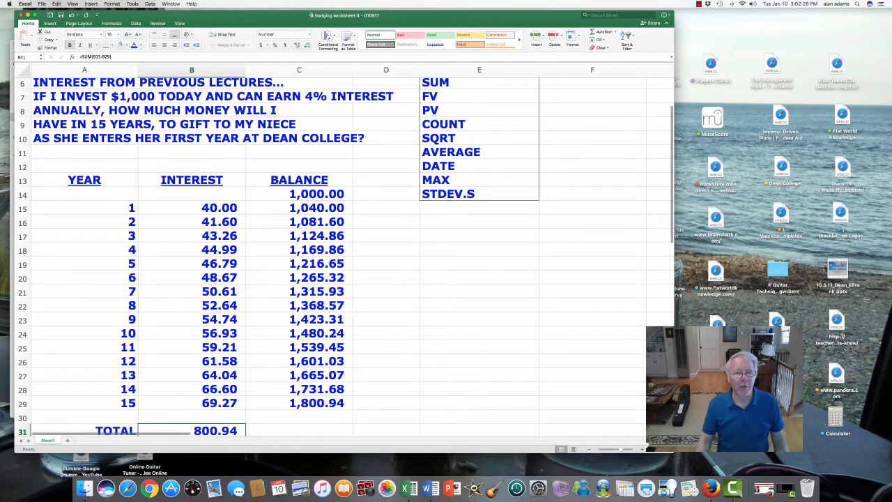
{"action": "left_click", "coordinate": [299, 195]}
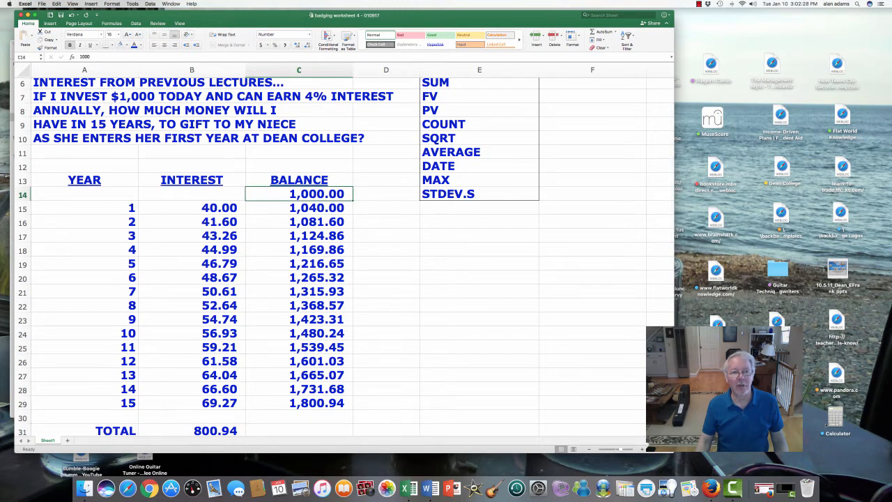
Enter the heading COMPOUND INTEREST! in cell A11 beneath the question text
{"action": "left_click", "coordinate": [84, 152]}
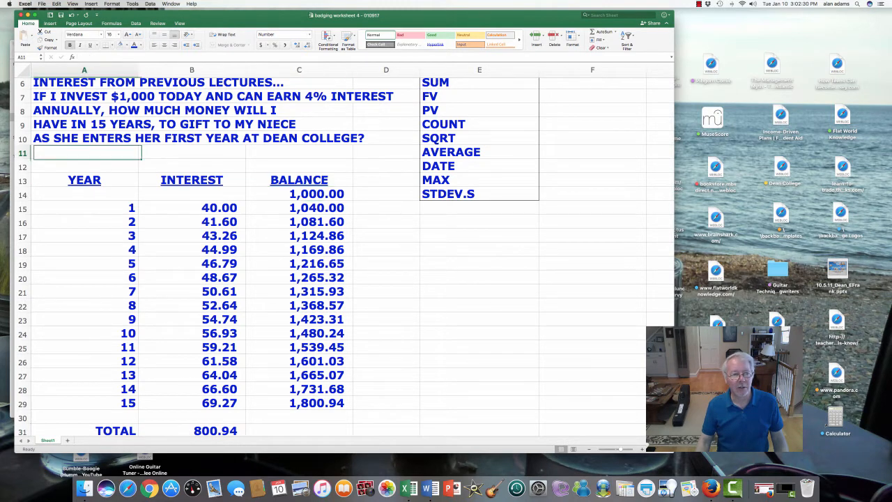
{"action": "type", "text": "COMPO"}
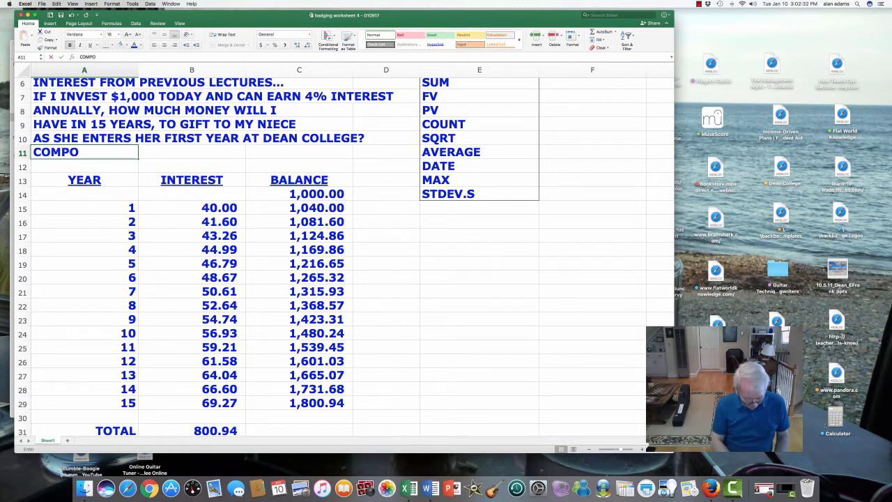
{"action": "type", "text": "UND INTEREST!"}
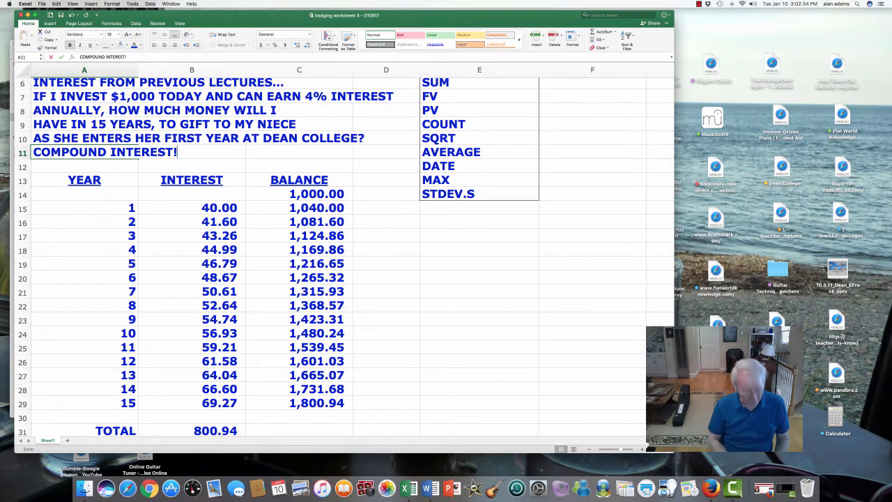
{"action": "key", "text": "Return"}
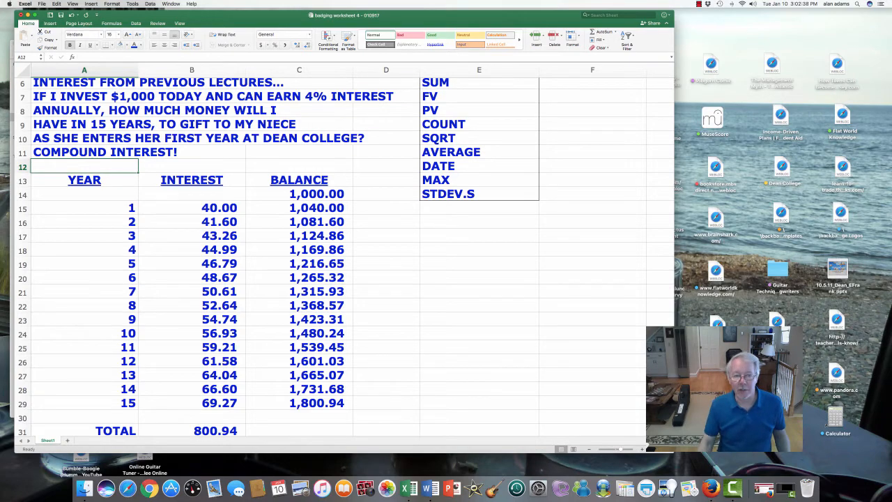
Select and review the list of function names SUM through STDEV.S in column E
{"action": "scroll", "coordinate": [342, 251], "scroll_direction": "up", "scroll_amount": 5}
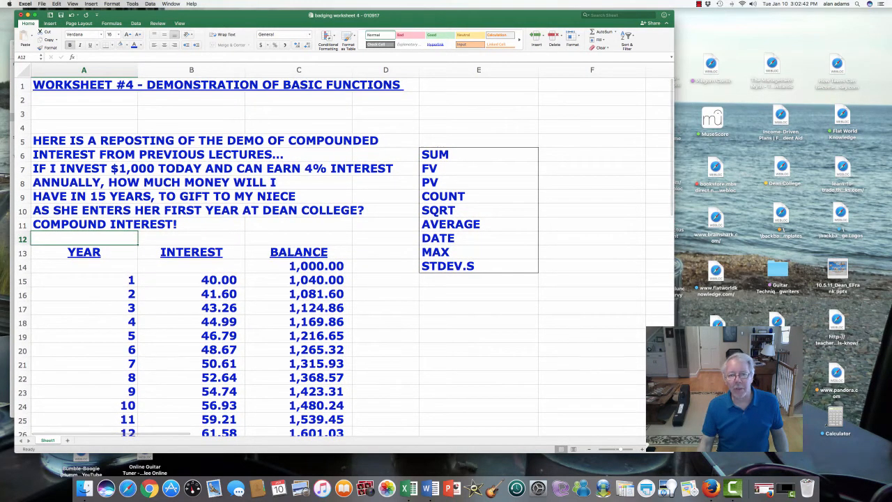
{"action": "left_click_drag", "start_coordinate": [478, 155], "coordinate": [478, 267]}
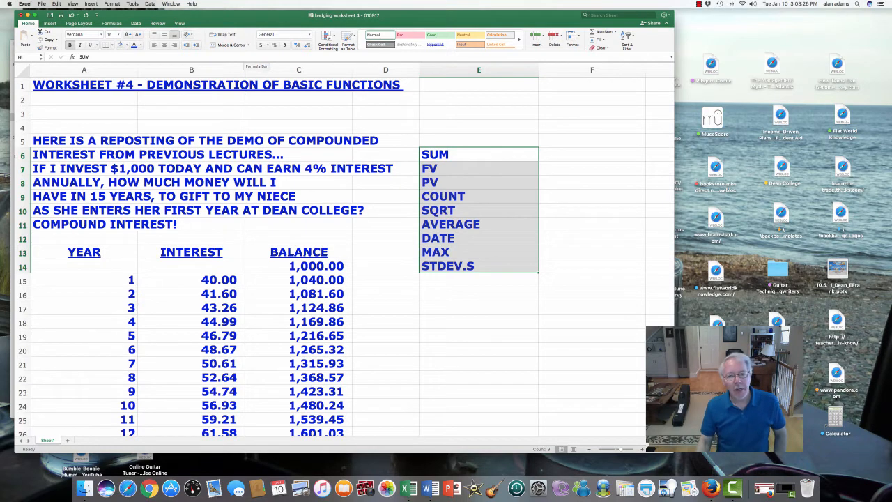
{"action": "left_click", "coordinate": [479, 155]}
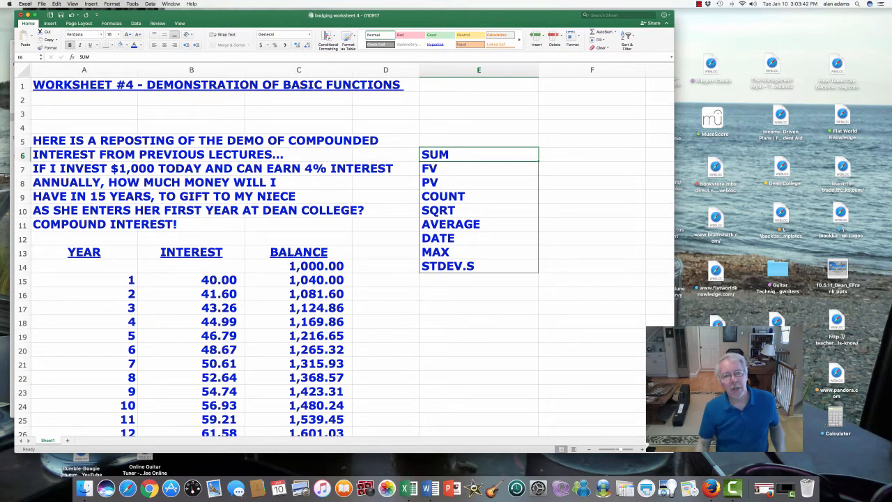
{"action": "left_click_drag", "start_coordinate": [429, 168], "coordinate": [432, 210]}
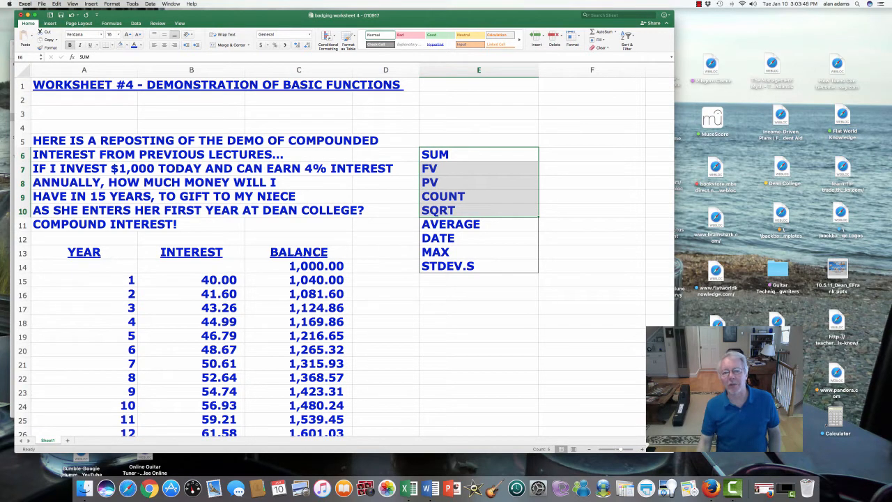
{"action": "left_click_drag", "start_coordinate": [446, 224], "coordinate": [446, 266]}
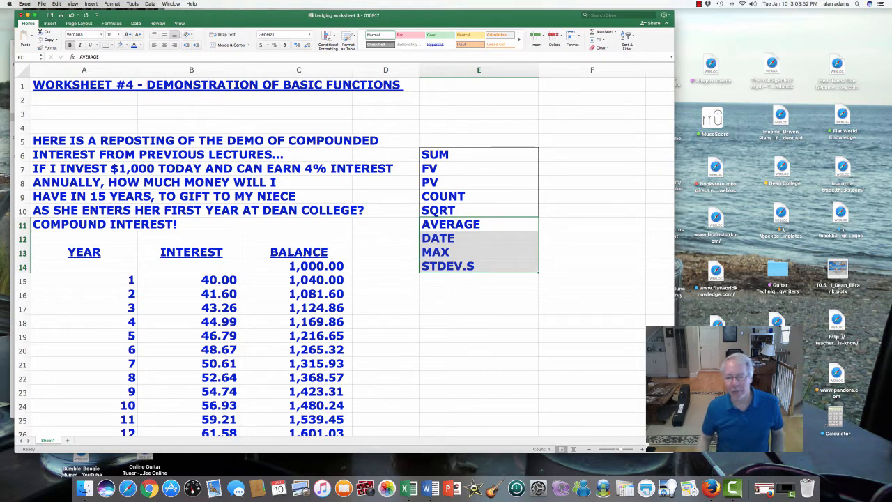
{"action": "left_click", "coordinate": [445, 155]}
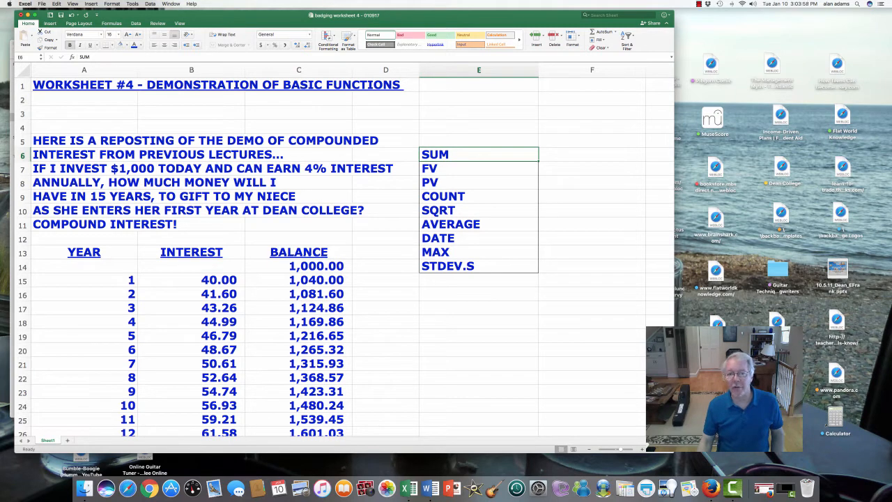
{"action": "left_click_drag", "start_coordinate": [446, 155], "coordinate": [446, 266]}
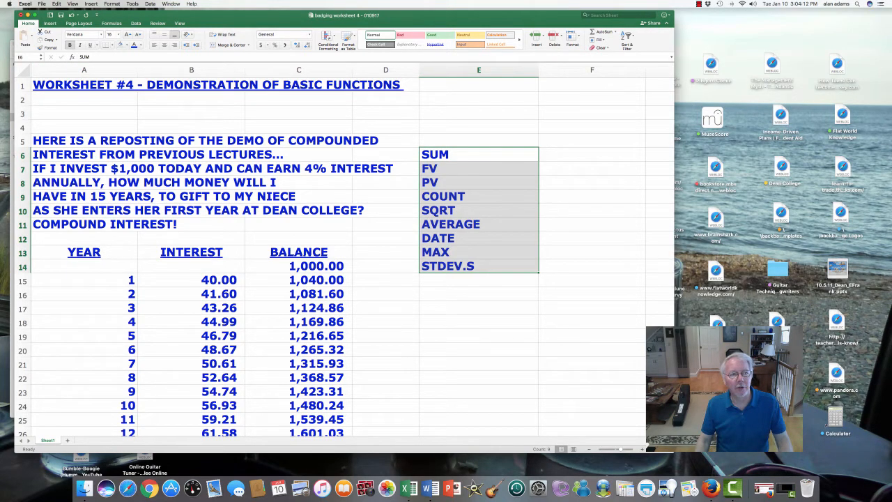
Browse the ribbon's command categories, ending on the formula functions
{"action": "left_click", "coordinate": [50, 24]}
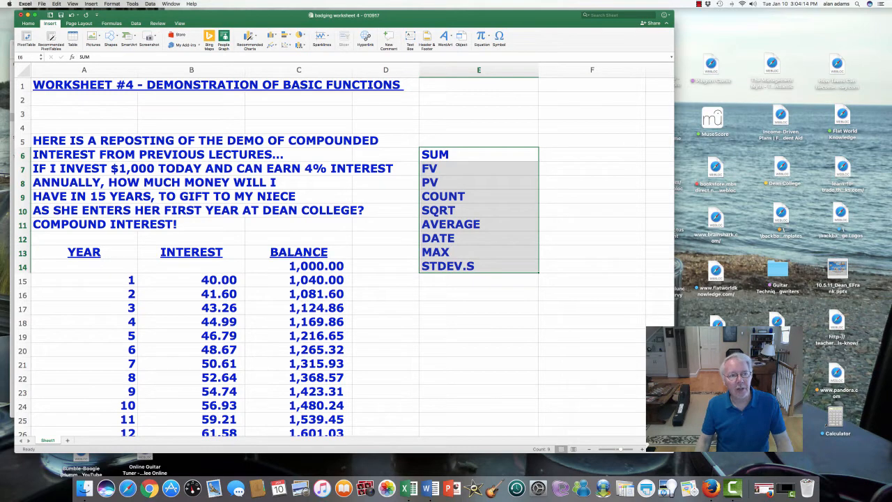
{"action": "double_click", "coordinate": [79, 23]}
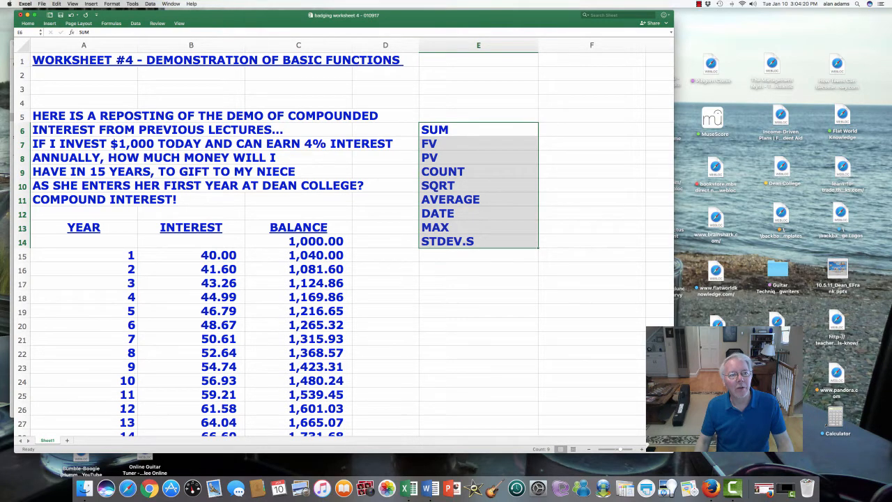
{"action": "left_click", "coordinate": [49, 23]}
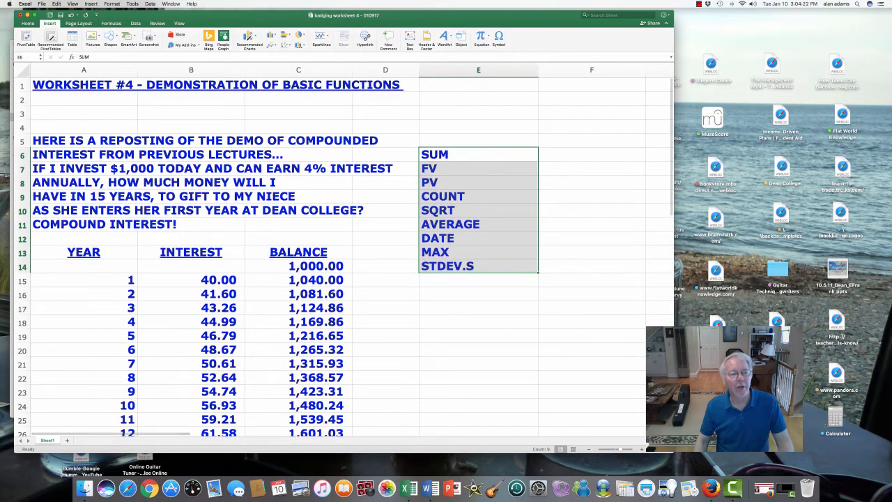
{"action": "left_click", "coordinate": [78, 23]}
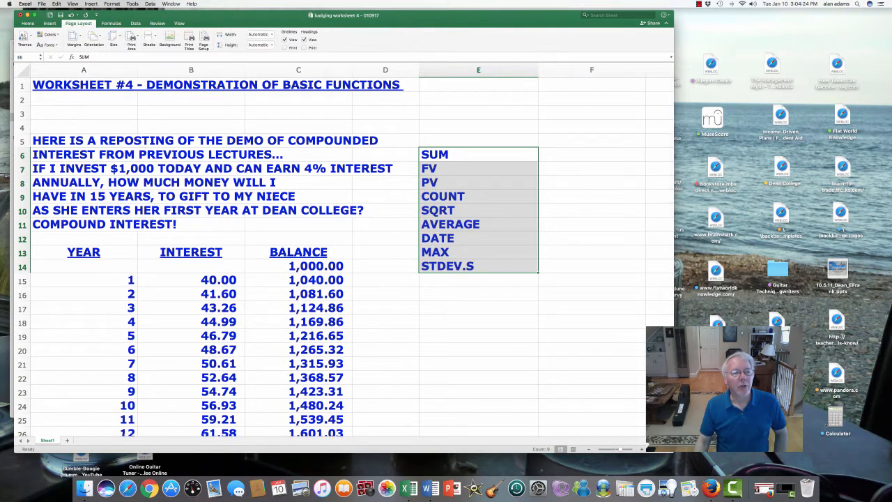
{"action": "left_click", "coordinate": [111, 23]}
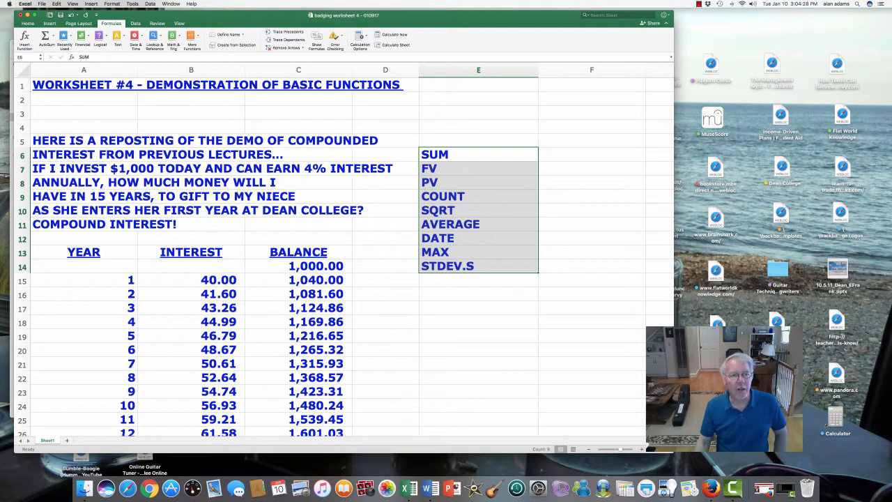
{"action": "left_click", "coordinate": [28, 23]}
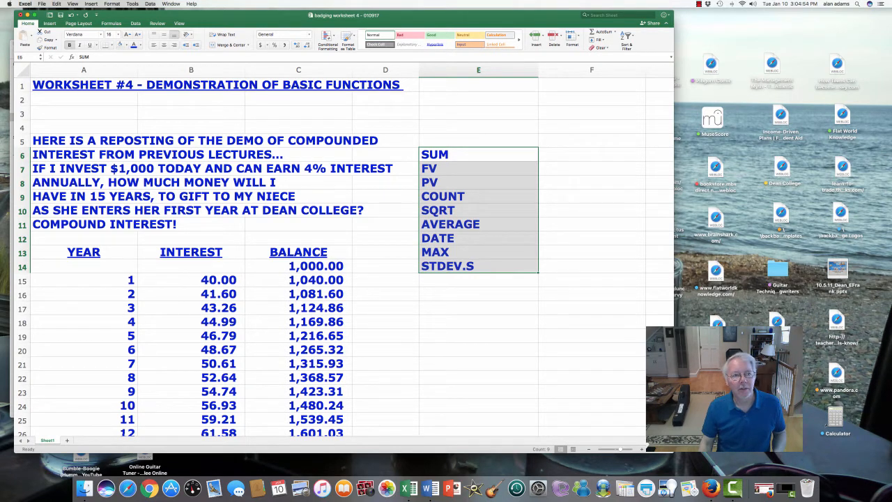
{"action": "left_click", "coordinate": [112, 24]}
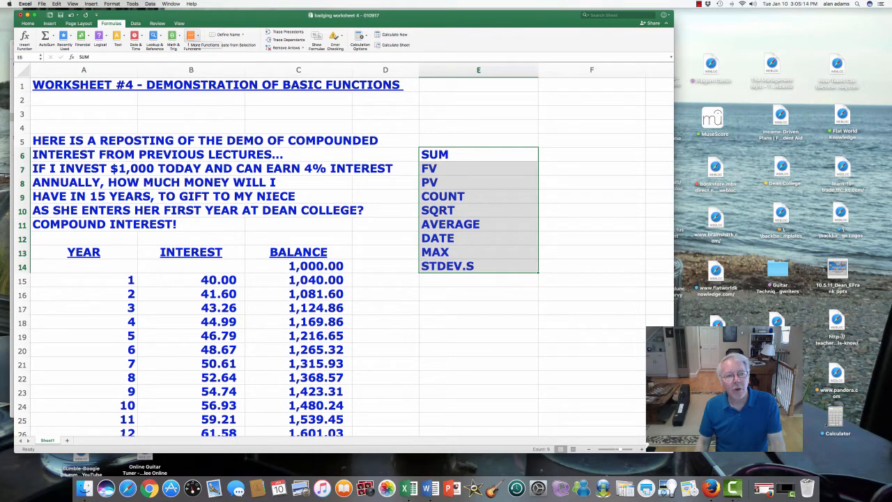
Select the interest values for years 1 to 5 in B15:B19
{"action": "left_click", "coordinate": [478, 154]}
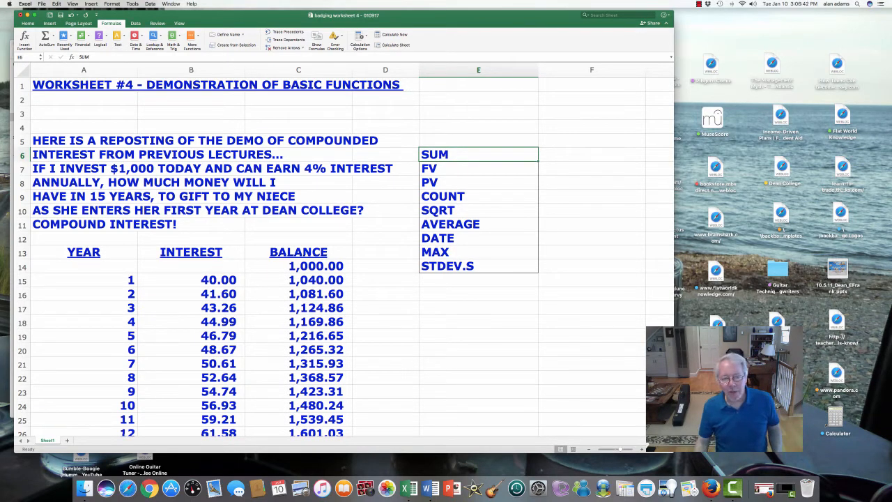
{"action": "left_click", "coordinate": [478, 293]}
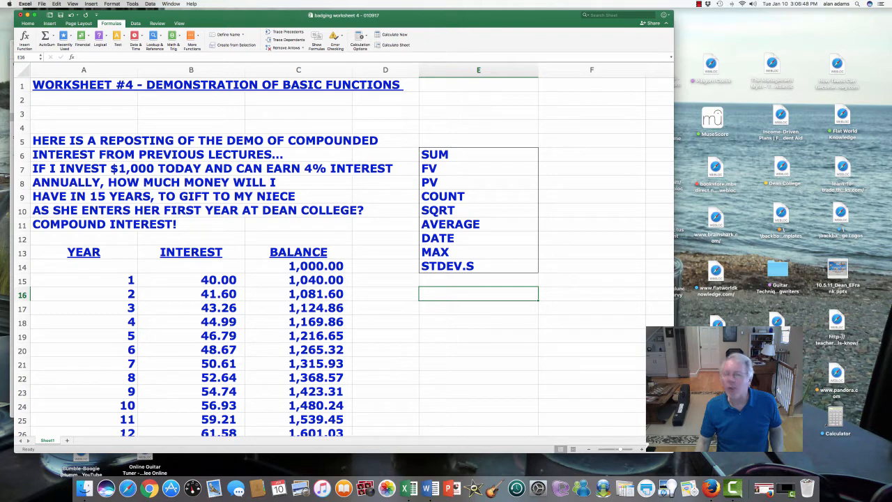
{"action": "left_click_drag", "start_coordinate": [191, 279], "coordinate": [191, 335]}
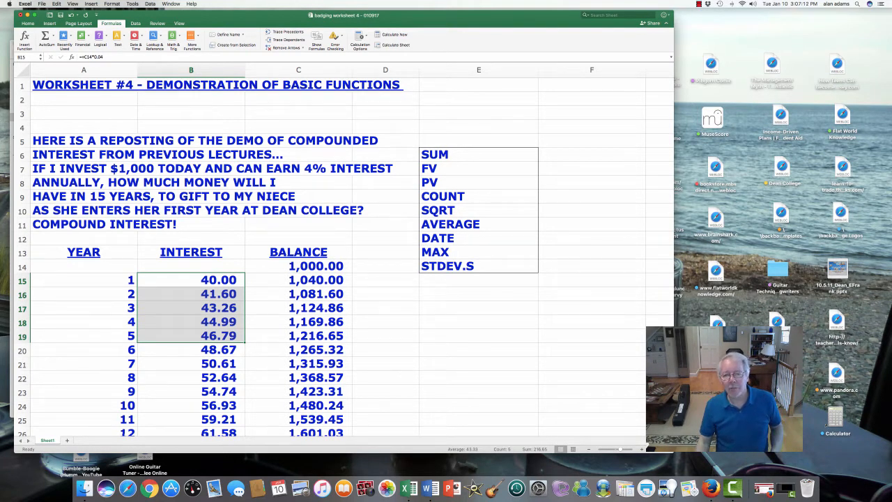
{"action": "left_click", "coordinate": [478, 294]}
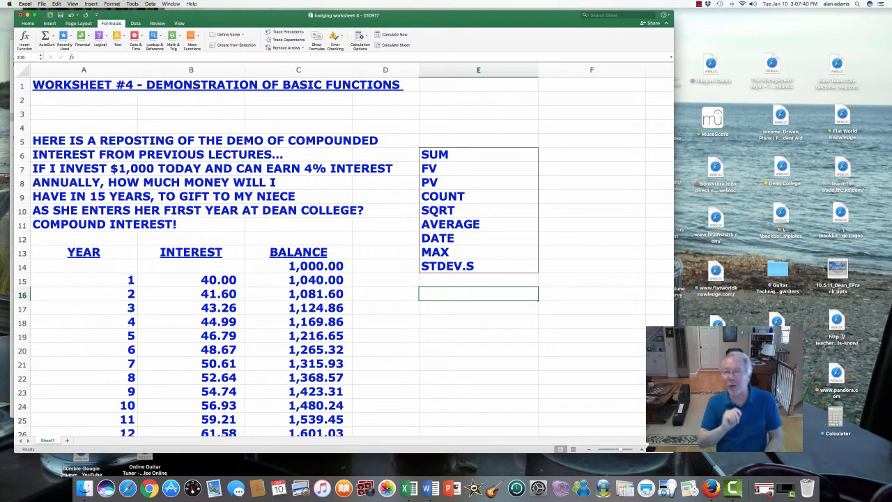
{"action": "type", "text": "="}
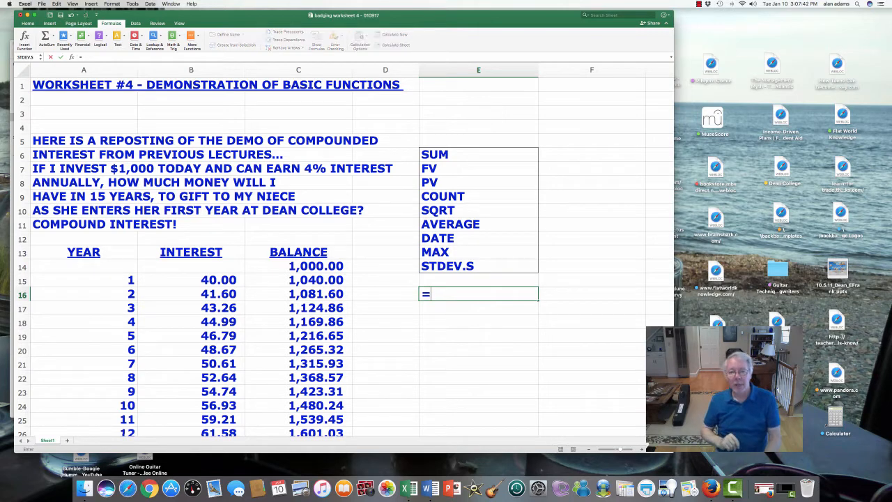
{"action": "type", "text": "SUM"}
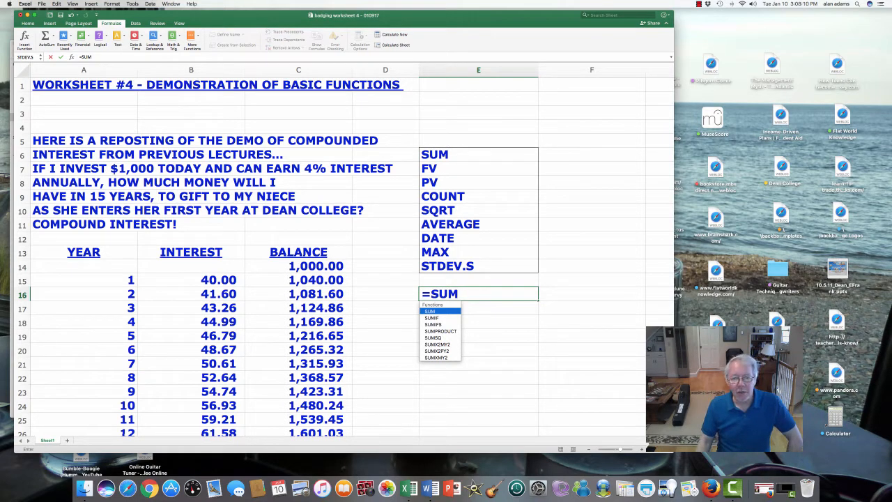
{"action": "left_click_drag", "start_coordinate": [191, 280], "coordinate": [191, 336]}
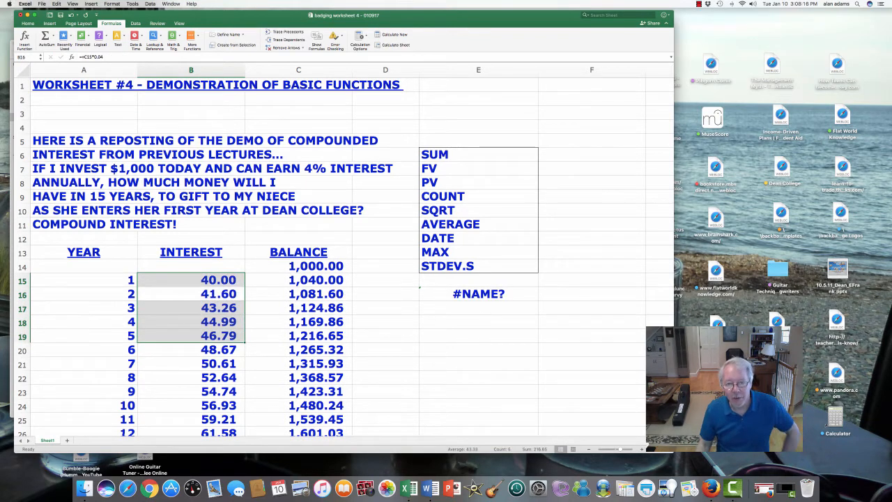
Enter a SUM formula of the interest cells B15:B19 in E16 using the function suggestion list, then clear E16
{"action": "left_click", "coordinate": [478, 294]}
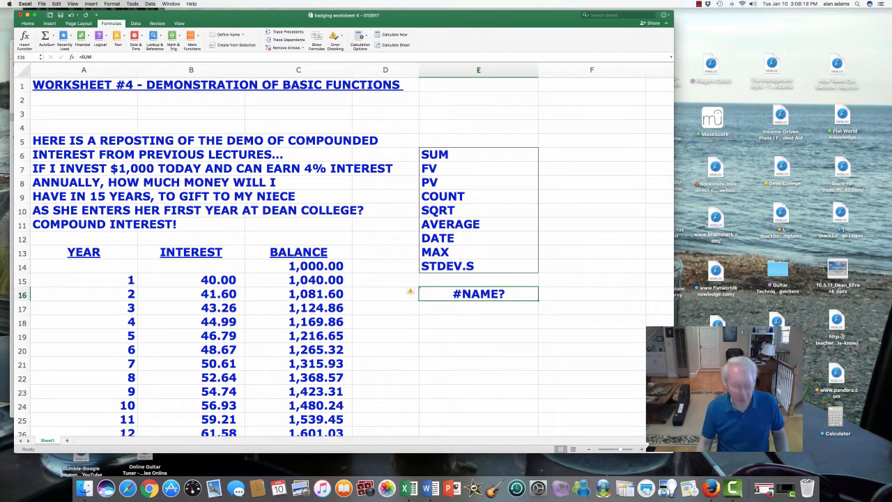
{"action": "type", "text": "=SUM"}
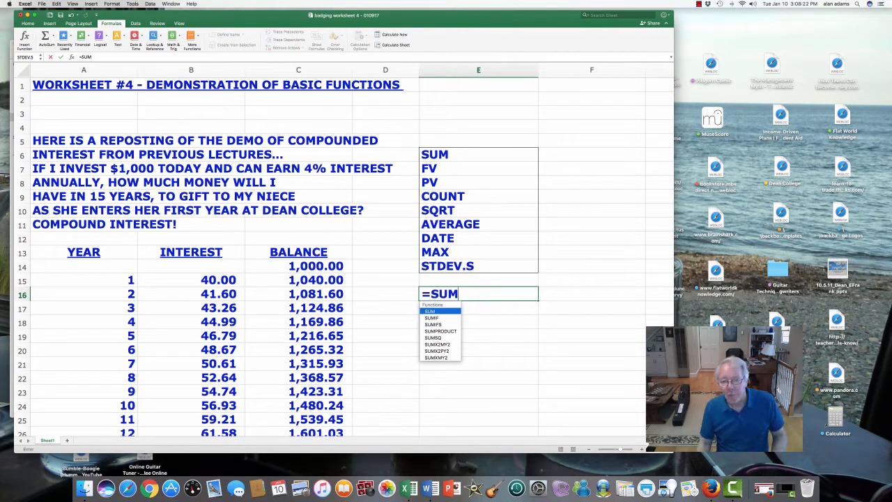
{"action": "key", "text": "Down"}
{"action": "key", "text": "Down"}
{"action": "key", "text": "Down"}
{"action": "key", "text": "Down"}
{"action": "key", "text": "Down"}
{"action": "key", "text": "Down"}
{"action": "key", "text": "Down"}
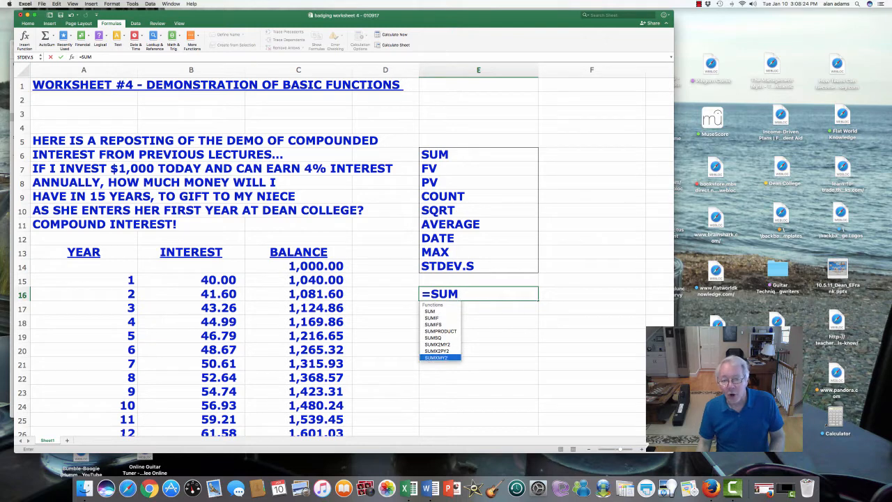
{"action": "key", "text": "Up"}
{"action": "key", "text": "Up"}
{"action": "key", "text": "Up"}
{"action": "key", "text": "Up"}
{"action": "key", "text": "Up"}
{"action": "key", "text": "Up"}
{"action": "key", "text": "Up"}
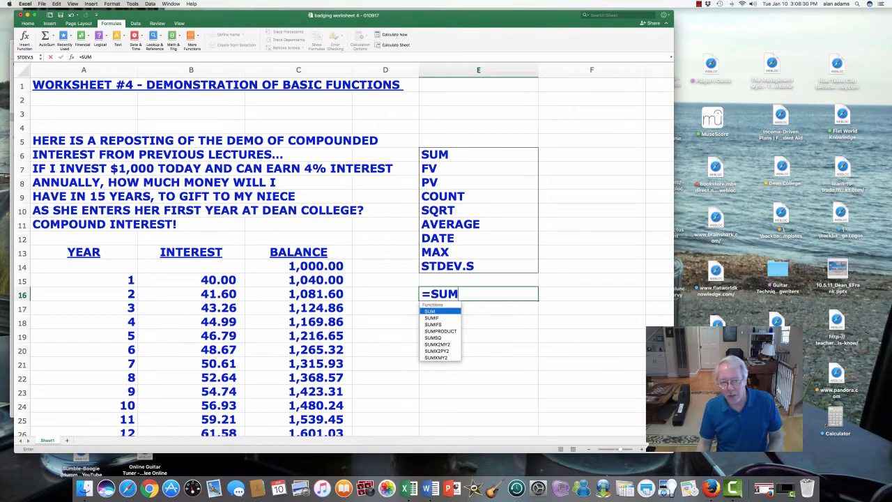
{"action": "key", "text": "Tab"}
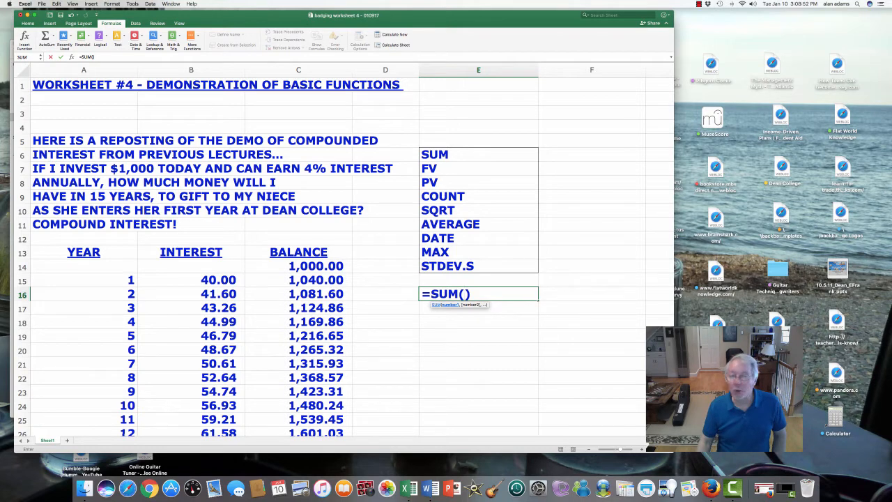
{"action": "left_click", "coordinate": [191, 280]}
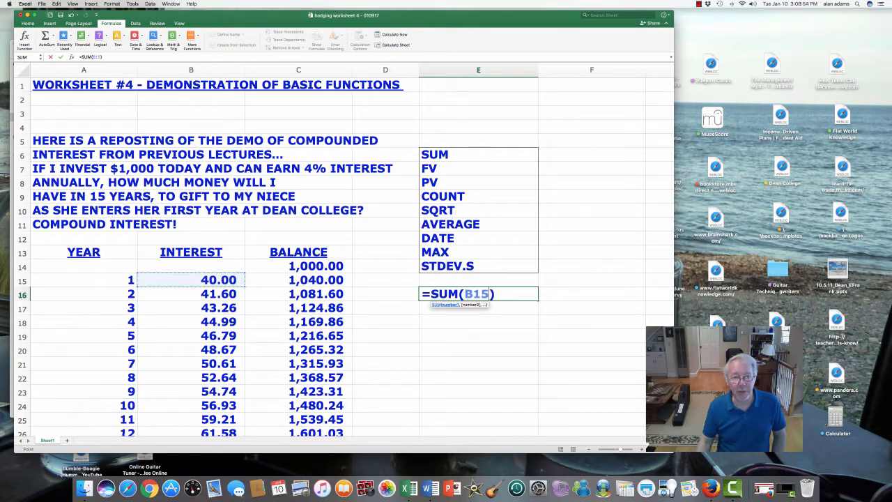
{"action": "mouse_move", "coordinate": [191, 280]}
{"action": "left_mouse_down"}
{"action": "mouse_move", "coordinate": [240, 326]}
{"action": "mouse_move", "coordinate": [242, 340]}
{"action": "left_mouse_up"}
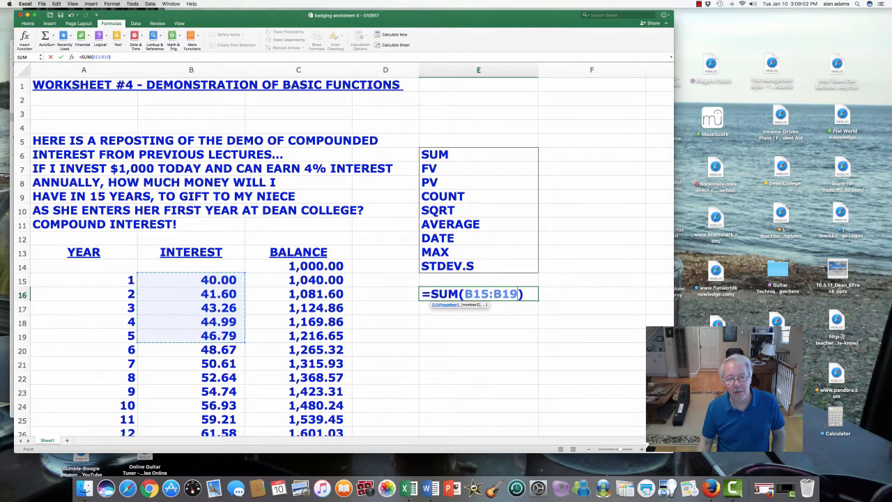
{"action": "key", "text": "Return"}
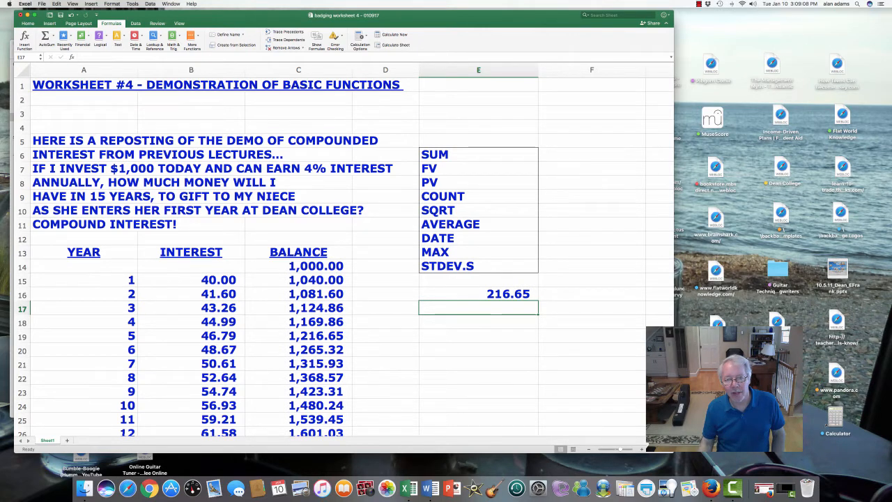
{"action": "key", "text": "Up"}
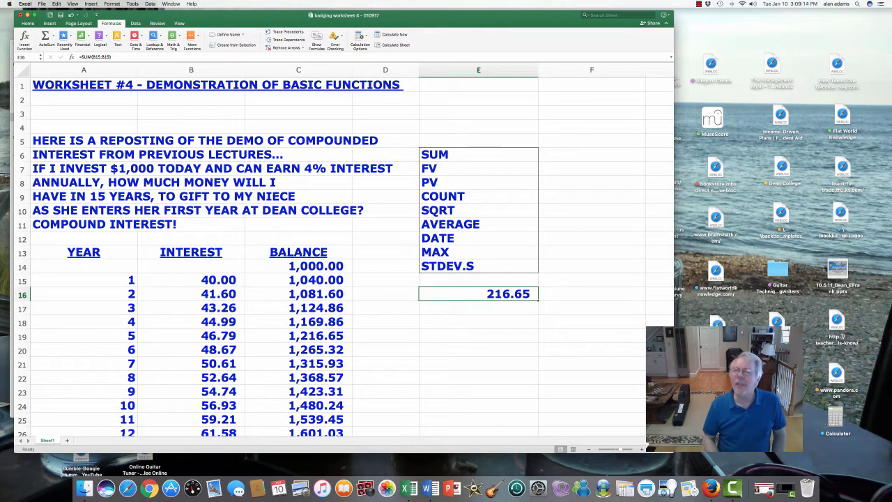
{"action": "key", "text": "Delete"}
Insert SUM from the Math & Trig functions in E16 with arguments B15 and B29, then clear the cell
{"action": "scroll", "coordinate": [341, 258], "scroll_direction": "down", "scroll_amount": 3}
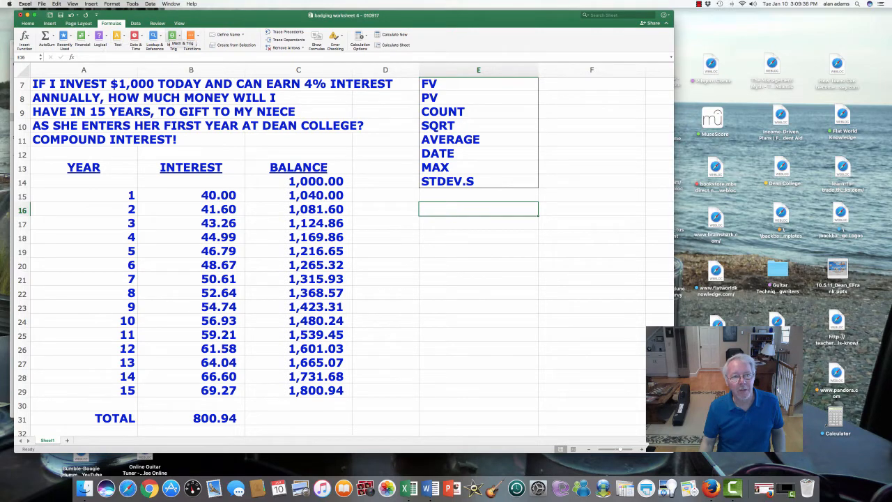
{"action": "left_click", "coordinate": [173, 36]}
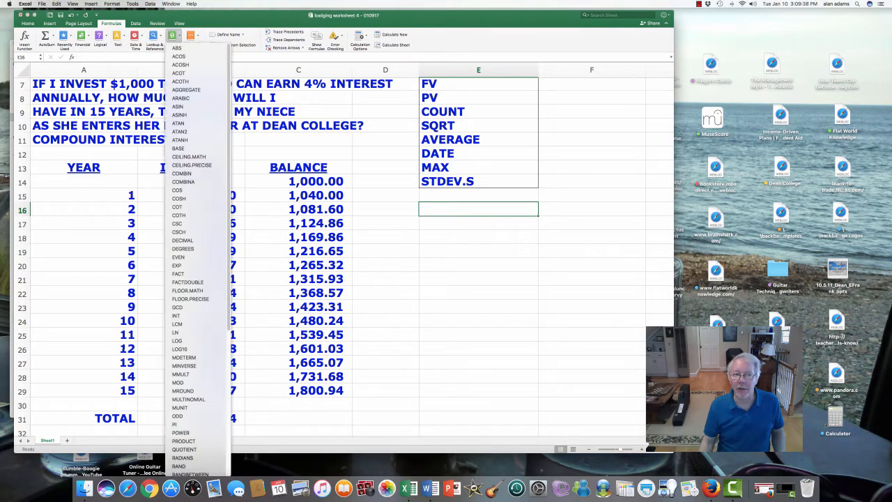
{"action": "scroll", "coordinate": [195, 257], "scroll_direction": "down", "scroll_amount": 8}
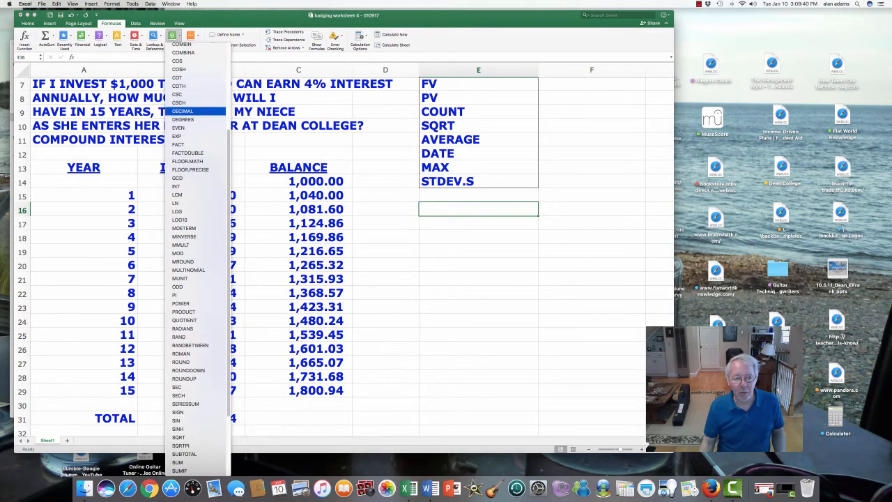
{"action": "scroll", "coordinate": [195, 258], "scroll_direction": "down", "scroll_amount": 4}
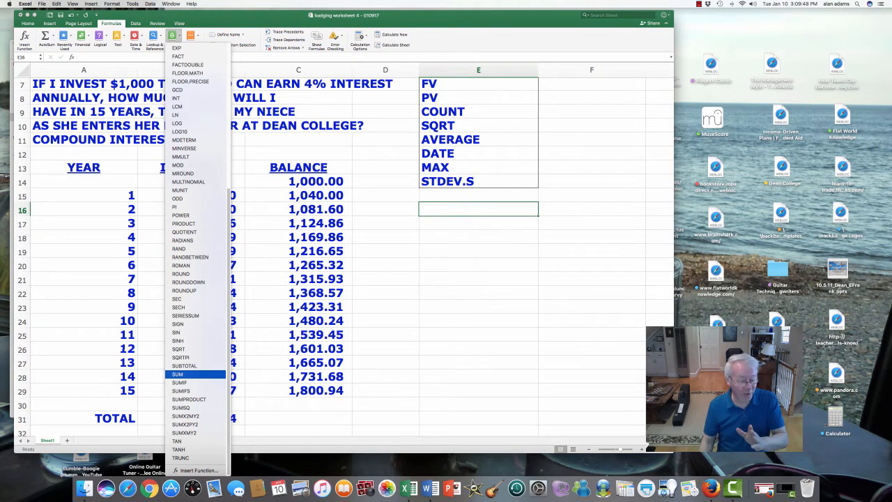
{"action": "left_click", "coordinate": [196, 374]}
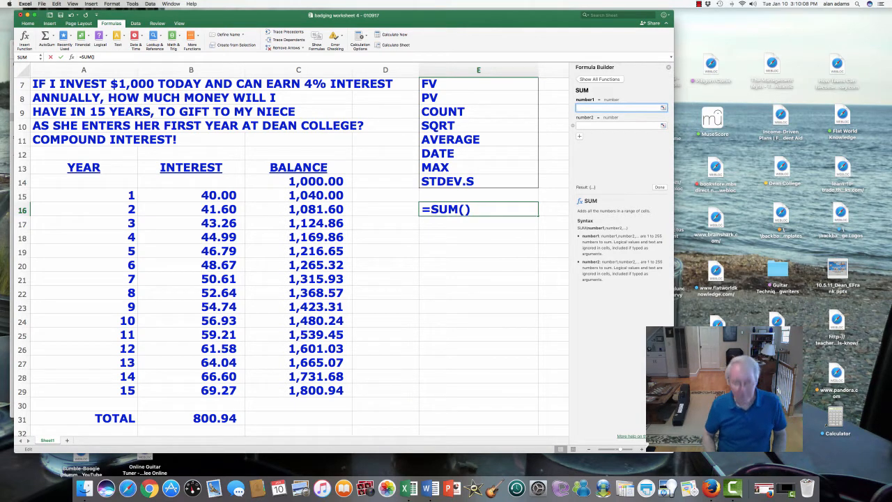
{"action": "type", "text": "5"}
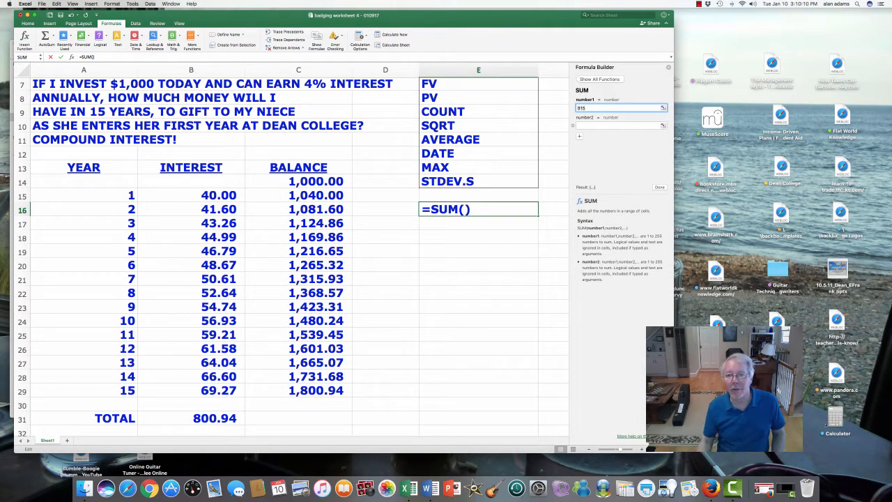
{"action": "key", "text": "Tab"}
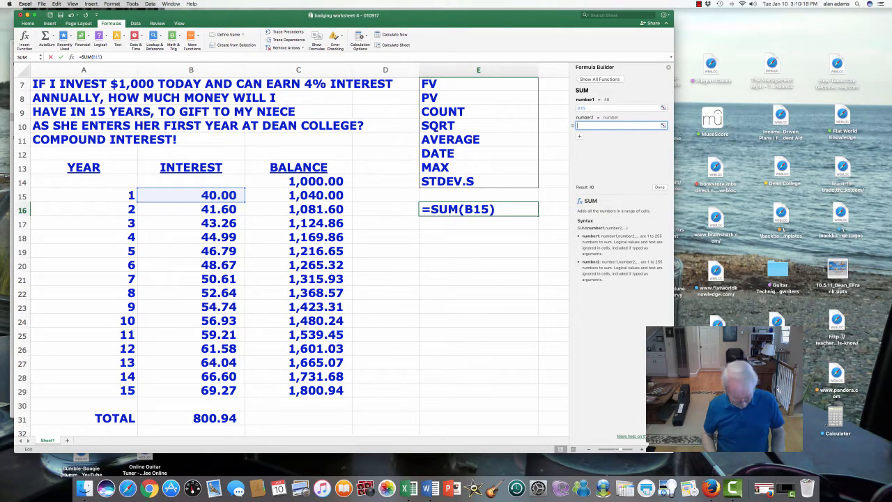
{"action": "type", "text": "B28"}
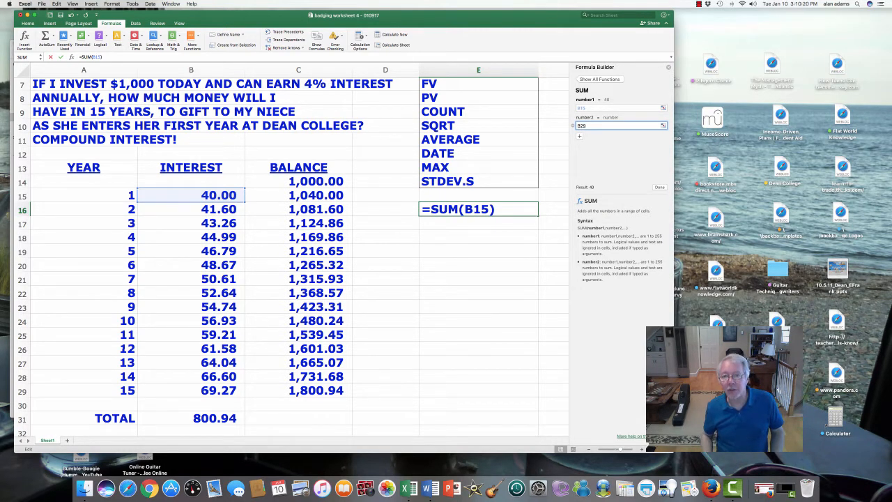
{"action": "key", "text": "Return"}
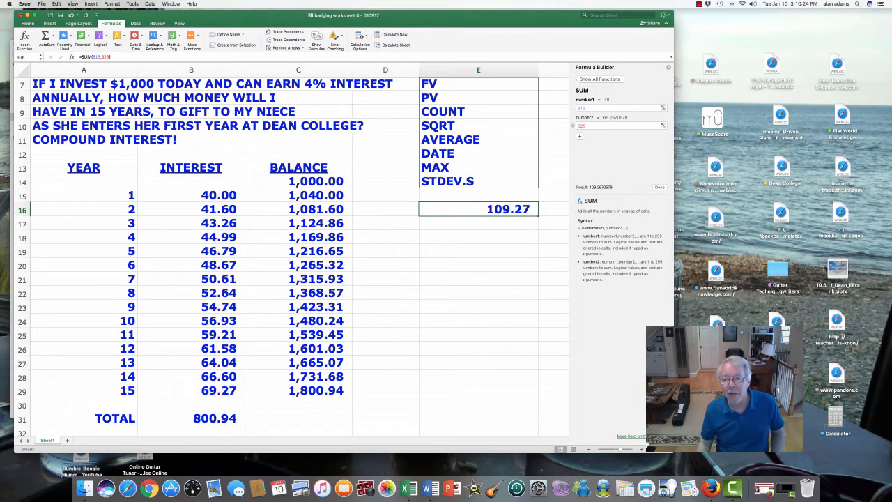
{"action": "left_click", "coordinate": [587, 108]}
{"action": "left_click", "coordinate": [514, 209]}
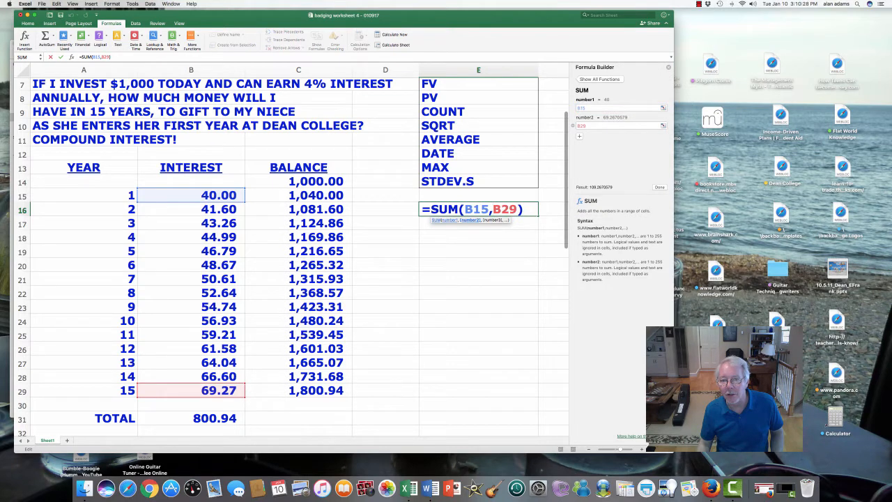
{"action": "key", "text": "Return"}
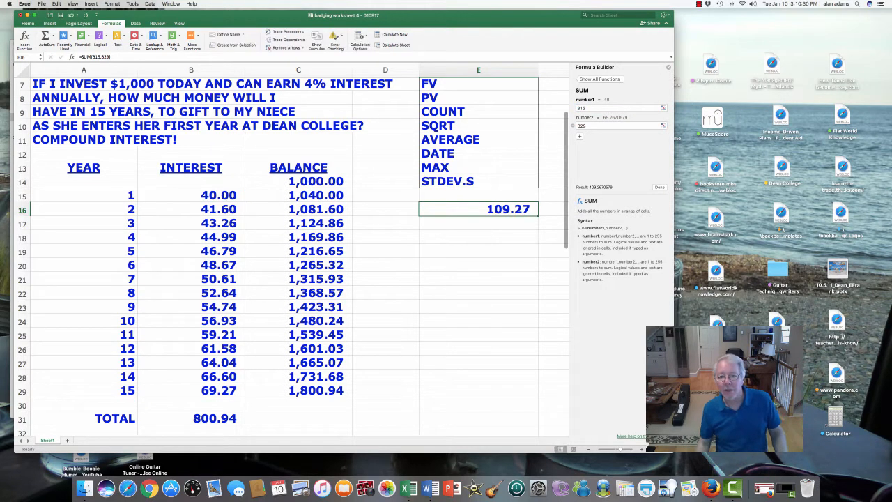
{"action": "key", "text": "Delete"}
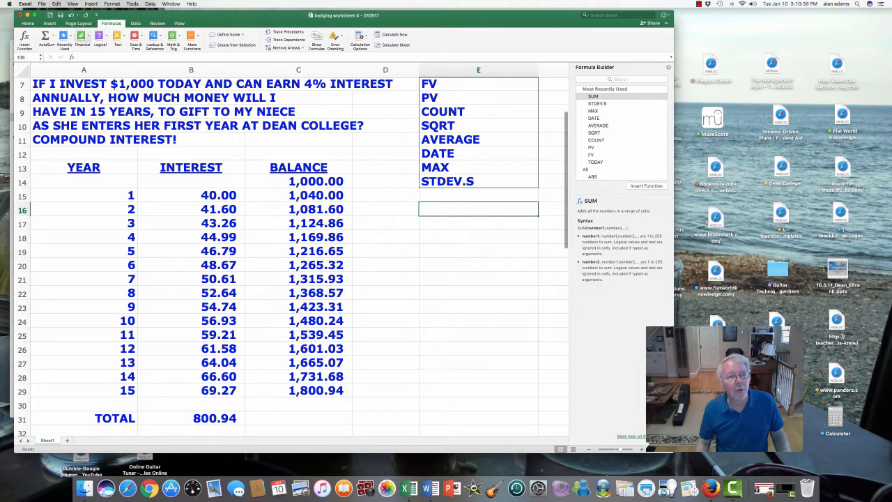
Insert SUM from the Math & Trig functions in E16 with the range B15:B29, and select the total cell B31 to compare
{"action": "left_click", "coordinate": [173, 40]}
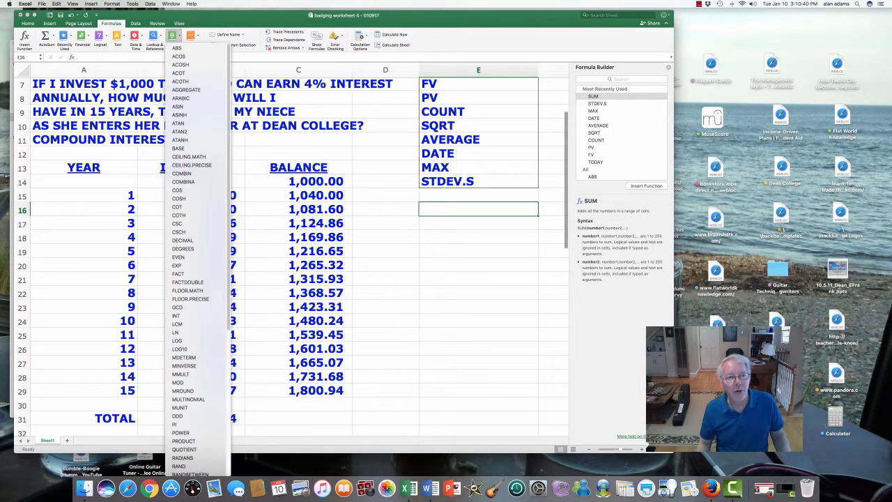
{"action": "scroll", "coordinate": [195, 381], "scroll_direction": "down", "scroll_amount": 5}
{"action": "scroll", "coordinate": [195, 382], "scroll_direction": "down", "scroll_amount": 5}
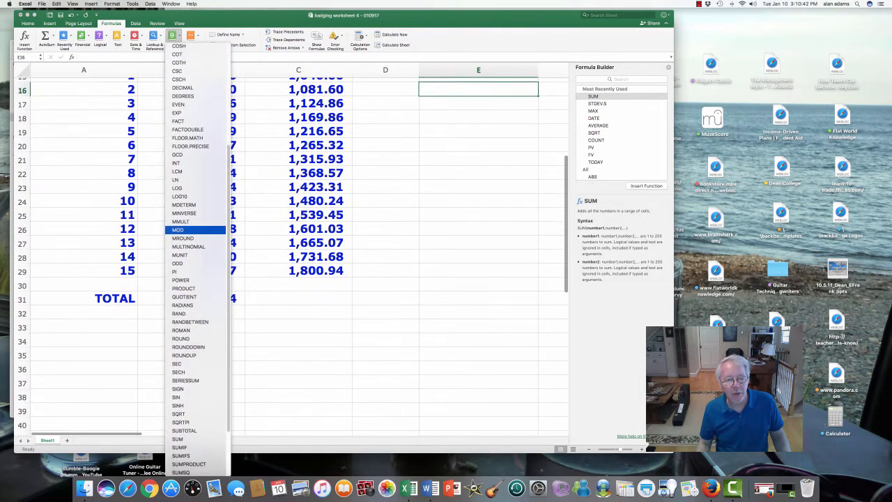
{"action": "scroll", "coordinate": [195, 427], "scroll_direction": "down", "scroll_amount": 1}
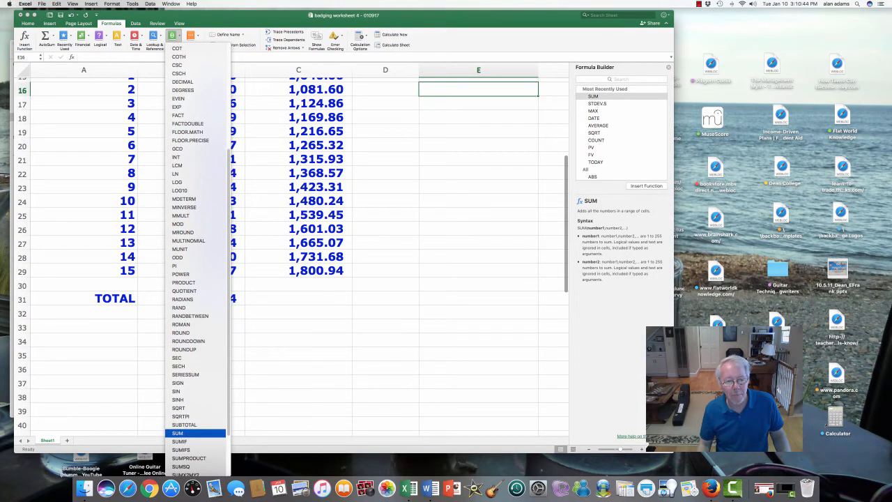
{"action": "left_click", "coordinate": [184, 426]}
{"action": "scroll", "coordinate": [279, 278], "scroll_direction": "up", "scroll_amount": 5}
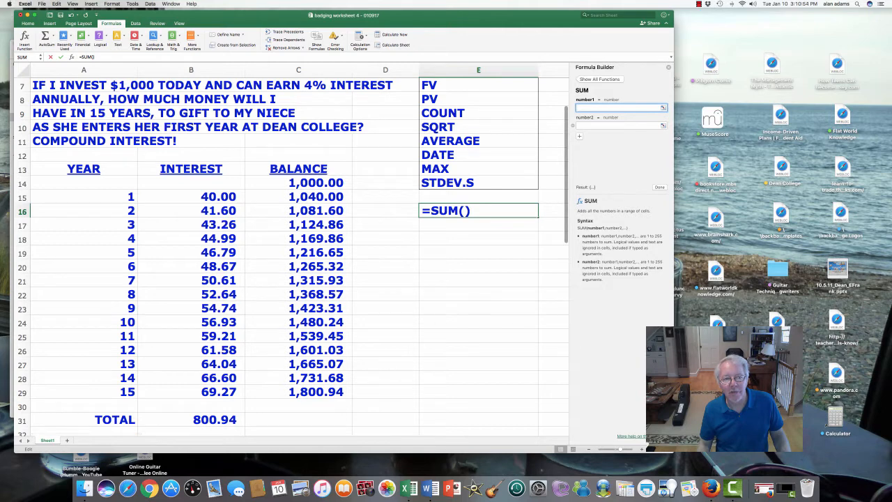
{"action": "left_click_drag", "start_coordinate": [202, 196], "coordinate": [209, 395]}
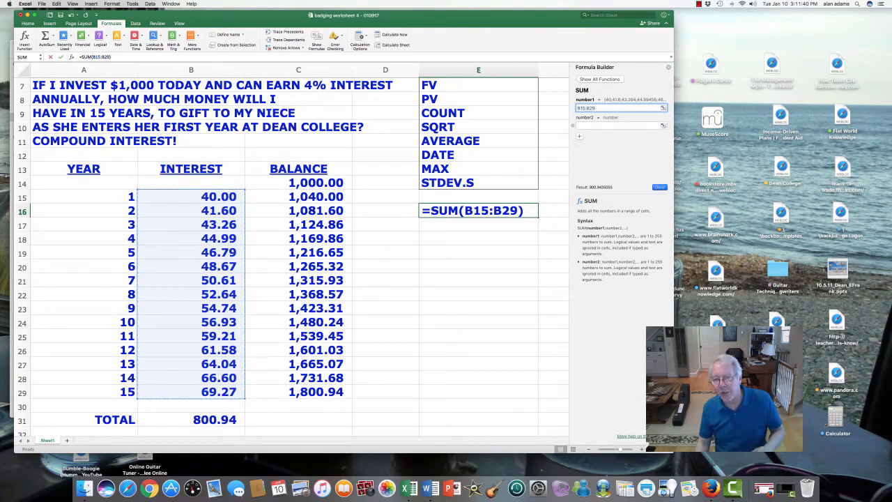
{"action": "key", "text": "Return"}
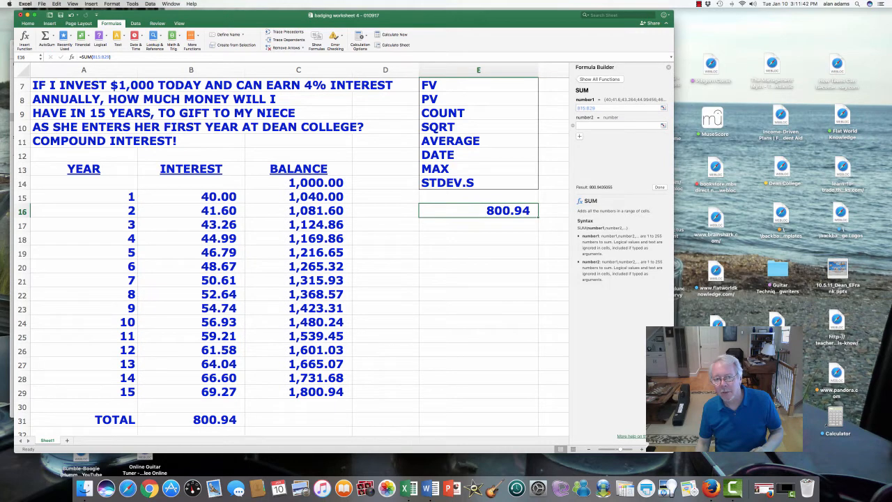
{"action": "left_click", "coordinate": [191, 419]}
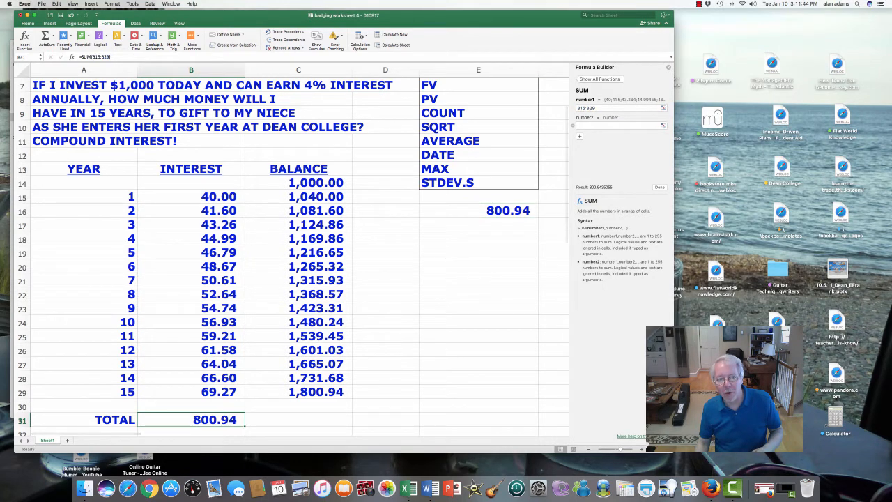
Select the interest values B15:B29 and inspect the SUM formula in E16
{"action": "left_click_drag", "start_coordinate": [191, 196], "coordinate": [191, 391]}
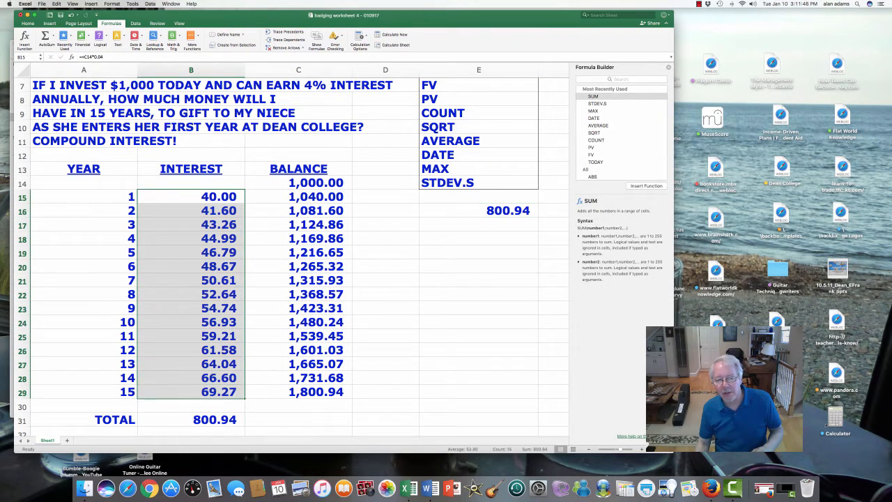
{"action": "left_click", "coordinate": [479, 211]}
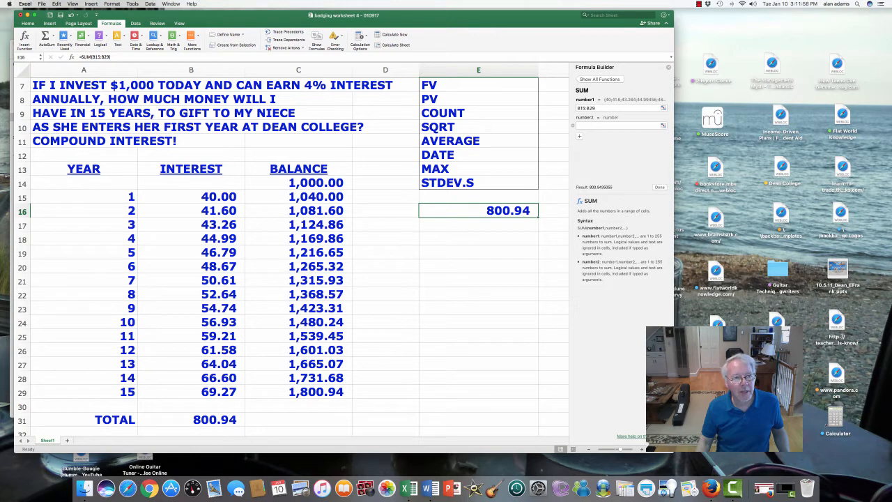
{"action": "left_click_drag", "start_coordinate": [112, 58], "coordinate": [80, 57]}
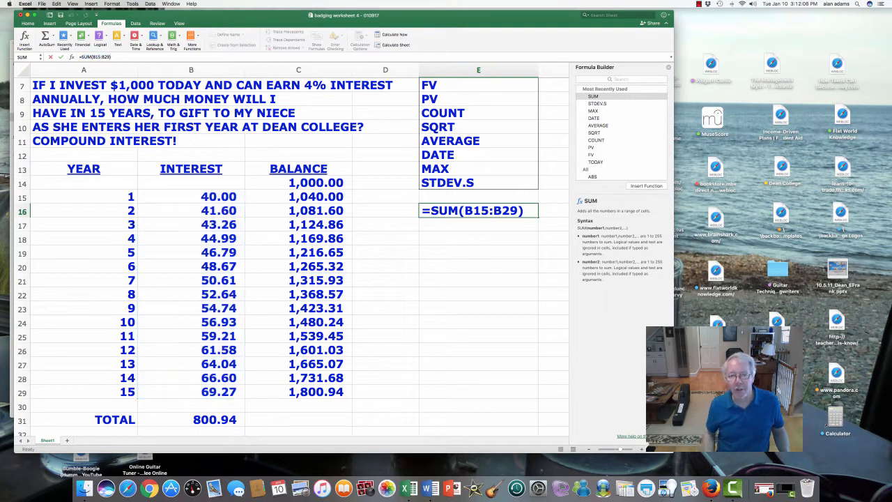
{"action": "key", "text": "Return"}
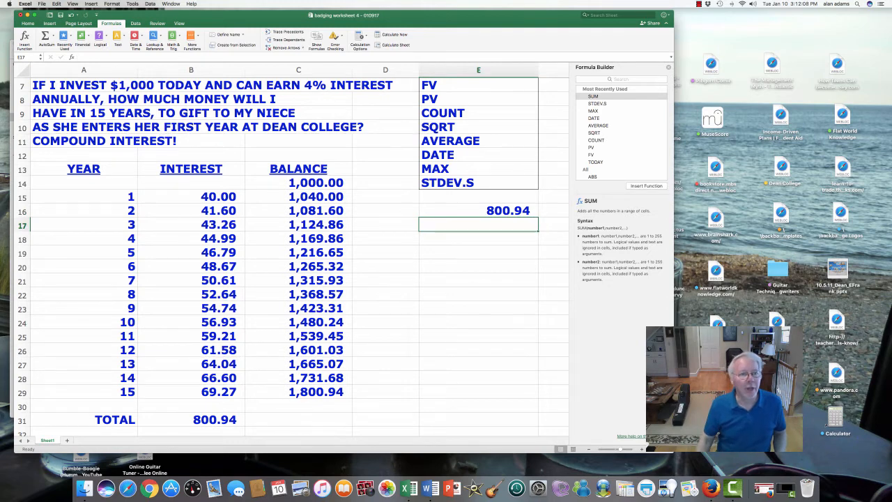
{"action": "key", "text": "Return"}
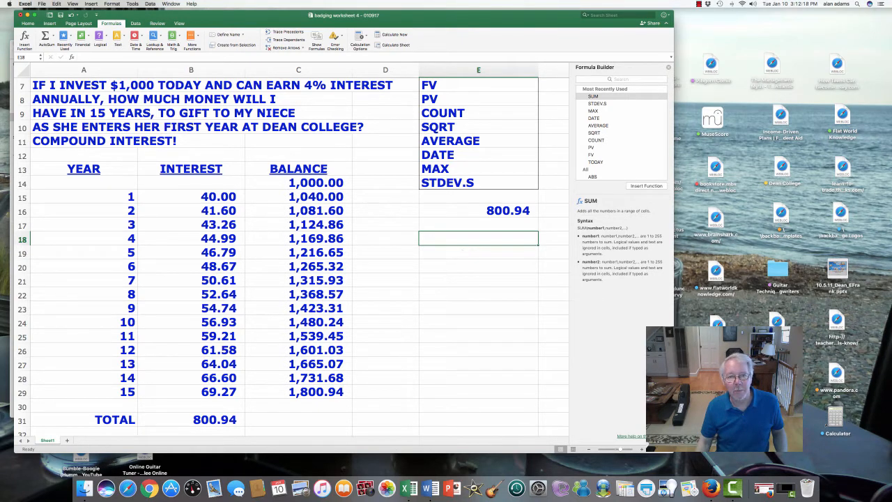
Enter the instructor's e-mail address in cell E34
{"action": "scroll", "coordinate": [292, 256], "scroll_direction": "up", "scroll_amount": 2}
{"action": "scroll", "coordinate": [292, 256], "scroll_direction": "down", "scroll_amount": 5}
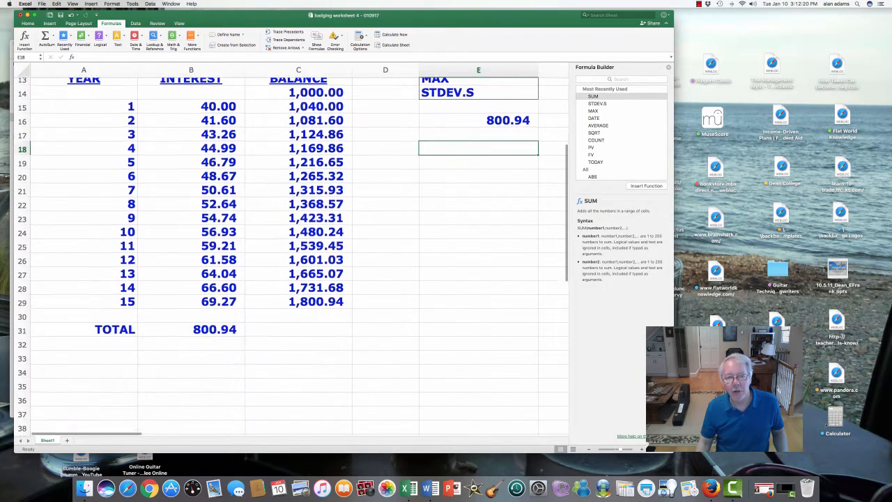
{"action": "key", "text": "Down"}
{"action": "key", "text": "Down"}
{"action": "key", "text": "Down"}
{"action": "key", "text": "Down"}
{"action": "key", "text": "Down"}
{"action": "key", "text": "Down"}
{"action": "key", "text": "Down"}
{"action": "key", "text": "Down"}
{"action": "key", "text": "Down"}
{"action": "key", "text": "Down"}
{"action": "key", "text": "Down"}
{"action": "key", "text": "Down"}
{"action": "key", "text": "Down"}
{"action": "key", "text": "Down"}
{"action": "key", "text": "Down"}
{"action": "key", "text": "Down"}
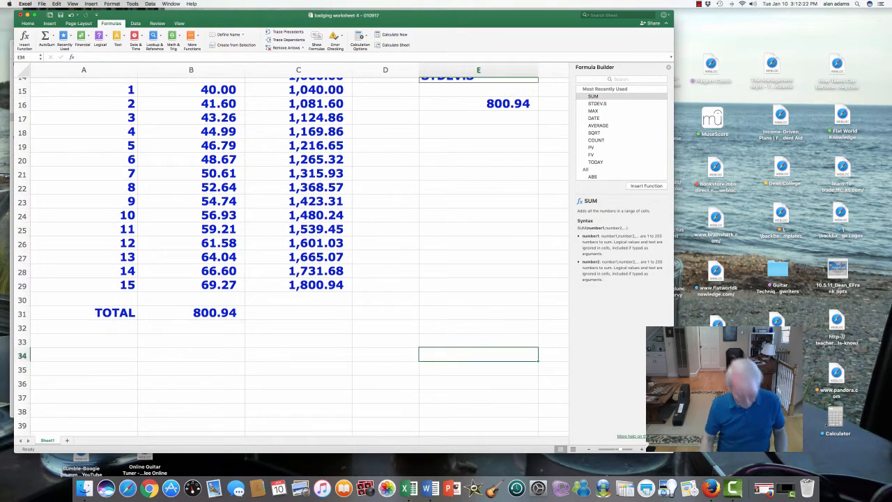
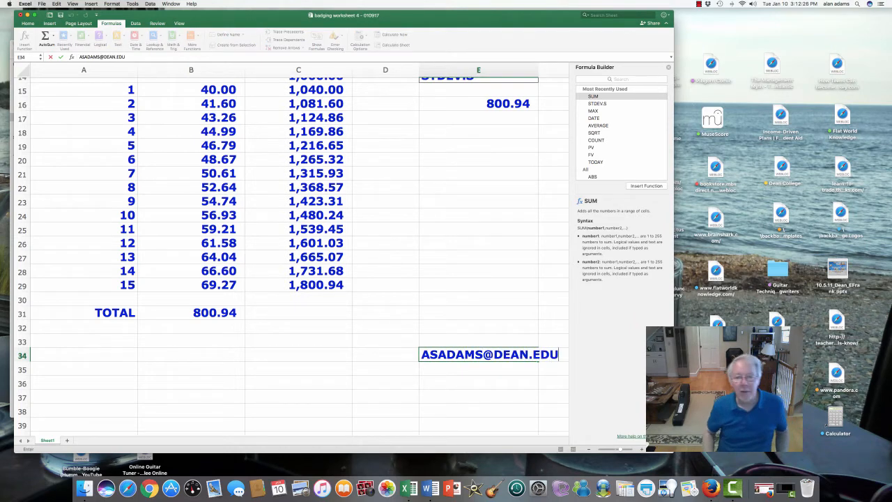
{"action": "key", "text": "Return"}
Review the FV and PV labels, the year, interest and balance columns, and the starting balance in C14
{"action": "scroll", "coordinate": [478, 368], "scroll_direction": "up", "scroll_amount": 5}
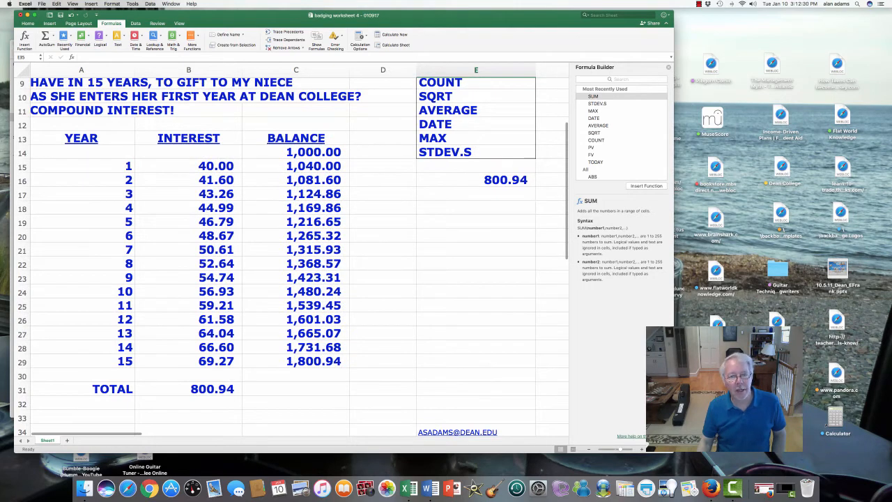
{"action": "scroll", "coordinate": [293, 255], "scroll_direction": "up", "scroll_amount": 3}
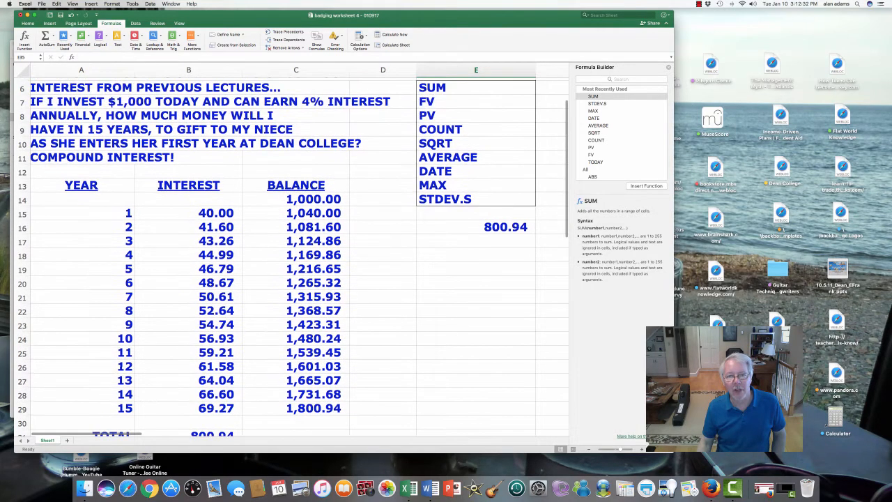
{"action": "left_click_drag", "start_coordinate": [475, 102], "coordinate": [476, 116]}
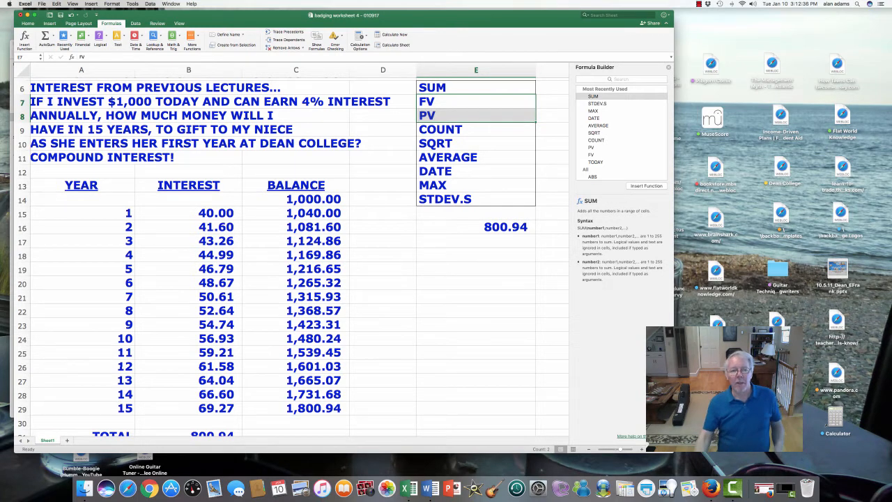
{"action": "left_click_drag", "start_coordinate": [81, 185], "coordinate": [300, 354]}
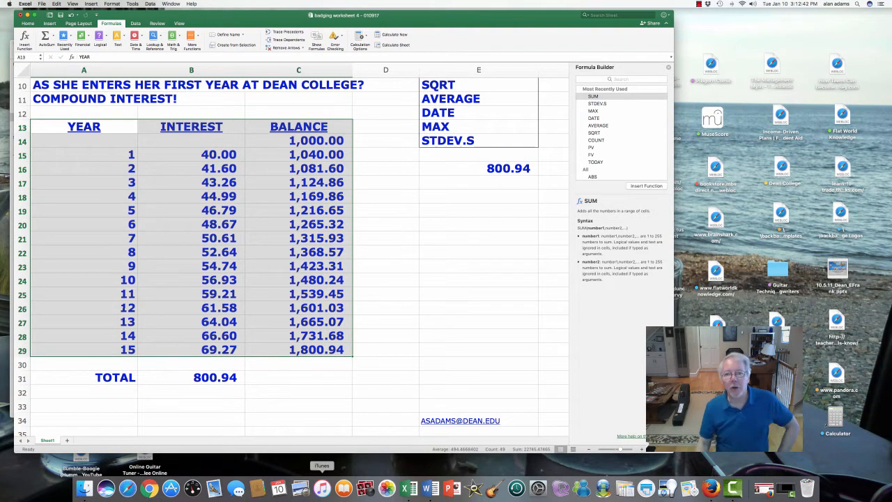
{"action": "left_click", "coordinate": [299, 141]}
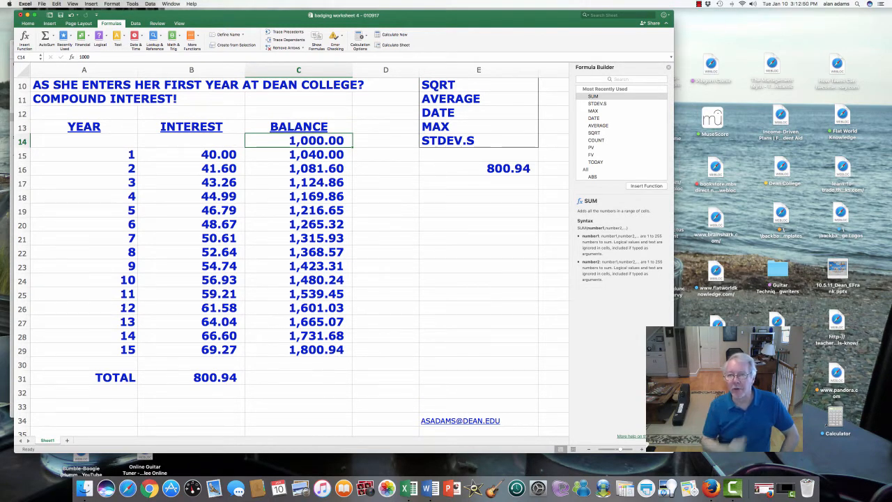
{"action": "scroll", "coordinate": [293, 250], "scroll_direction": "down", "scroll_amount": 1}
{"action": "left_click", "coordinate": [298, 347]}
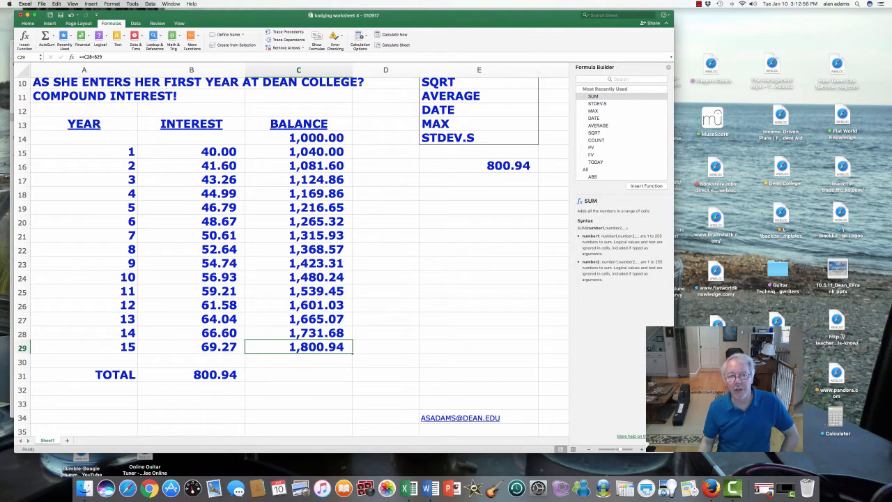
{"action": "left_click_drag", "start_coordinate": [298, 138], "coordinate": [298, 347]}
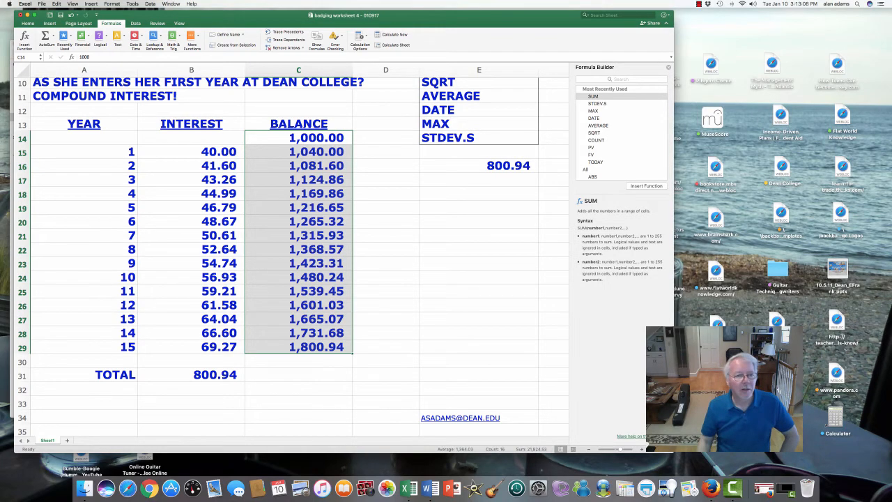
{"action": "scroll", "coordinate": [293, 251], "scroll_direction": "up", "scroll_amount": 5}
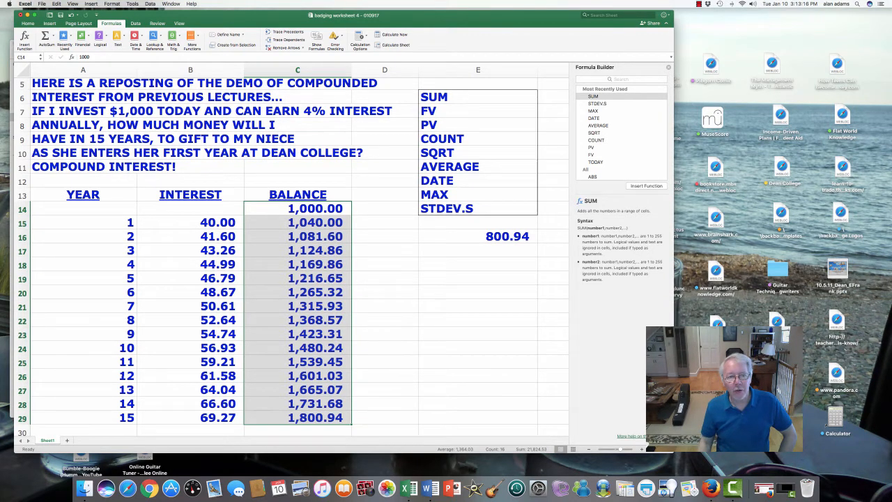
{"action": "left_click_drag", "start_coordinate": [190, 208], "coordinate": [298, 405]}
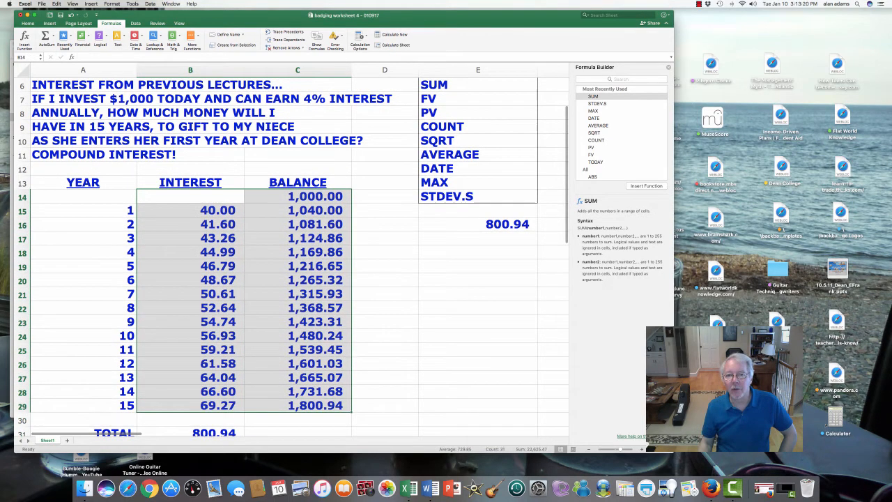
{"action": "scroll", "coordinate": [293, 258], "scroll_direction": "up", "scroll_amount": 3}
{"action": "left_click", "coordinate": [467, 136]}
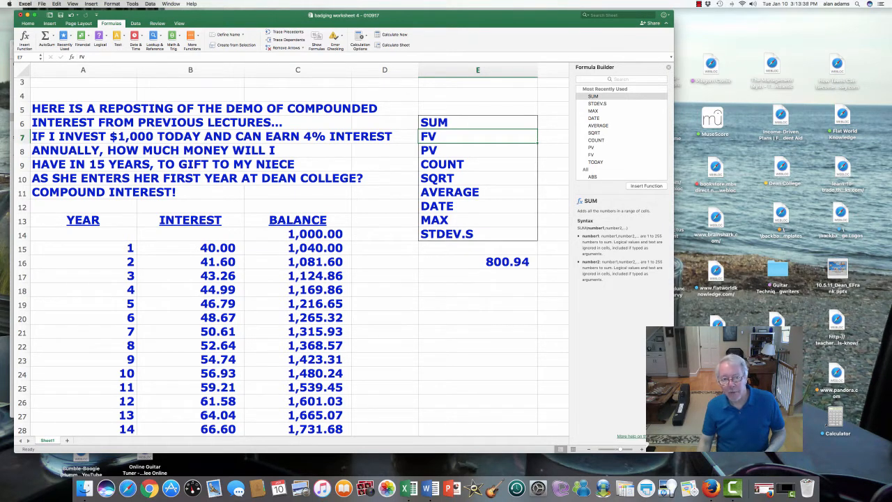
{"action": "left_click", "coordinate": [297, 234]}
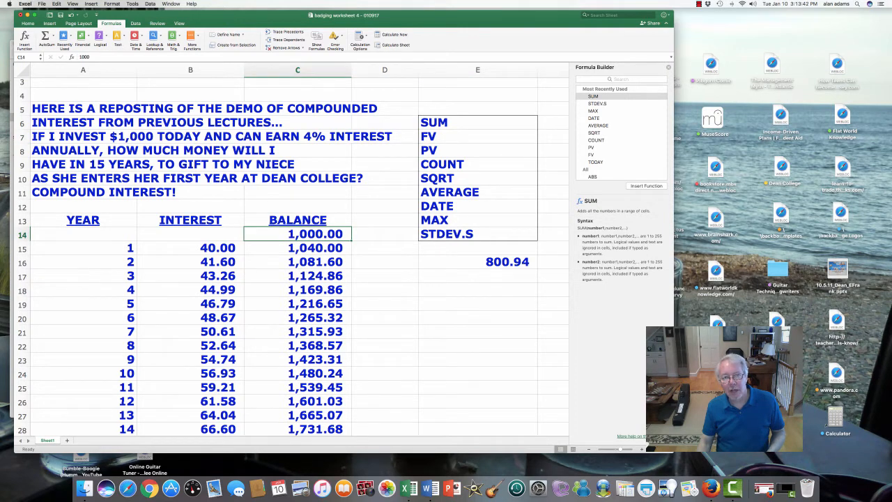
{"action": "left_click", "coordinate": [298, 136]}
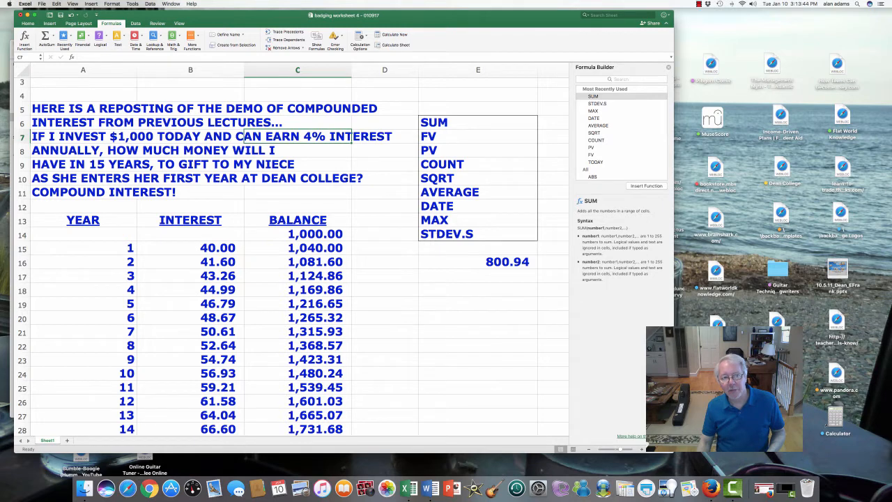
{"action": "left_click", "coordinate": [135, 164]}
Insert FV from the Financial functions in E18 with rate .04, nper 15 and pv 1000
{"action": "left_click", "coordinate": [479, 290]}
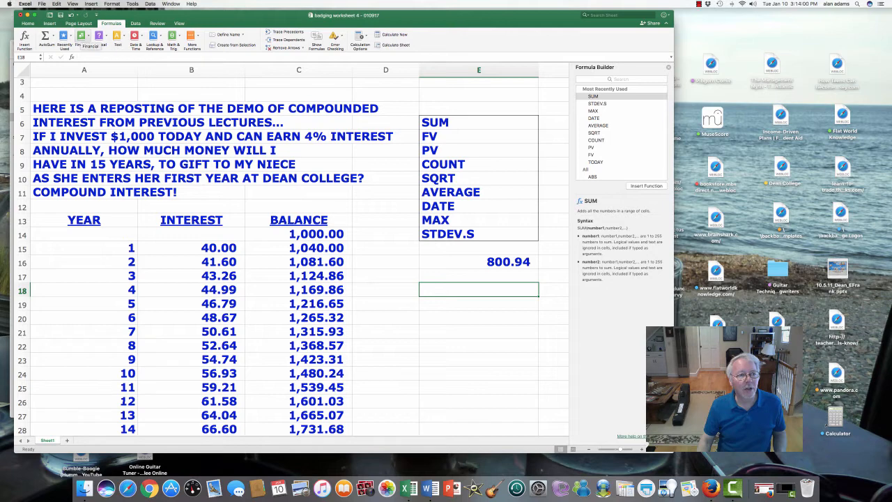
{"action": "left_click", "coordinate": [81, 36]}
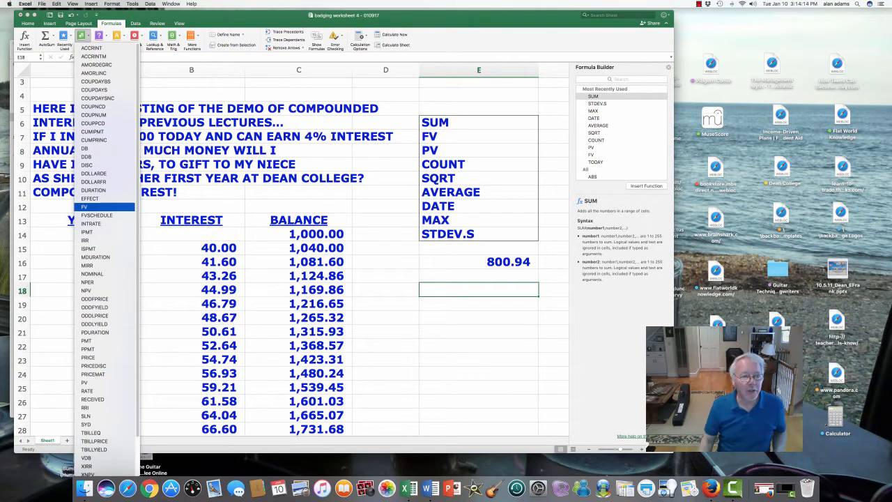
{"action": "left_click", "coordinate": [87, 207]}
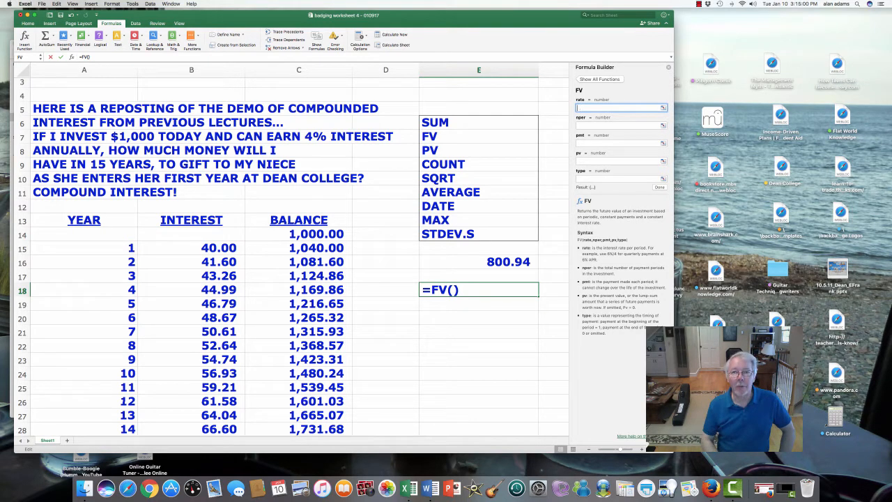
{"action": "type", "text": ".04"}
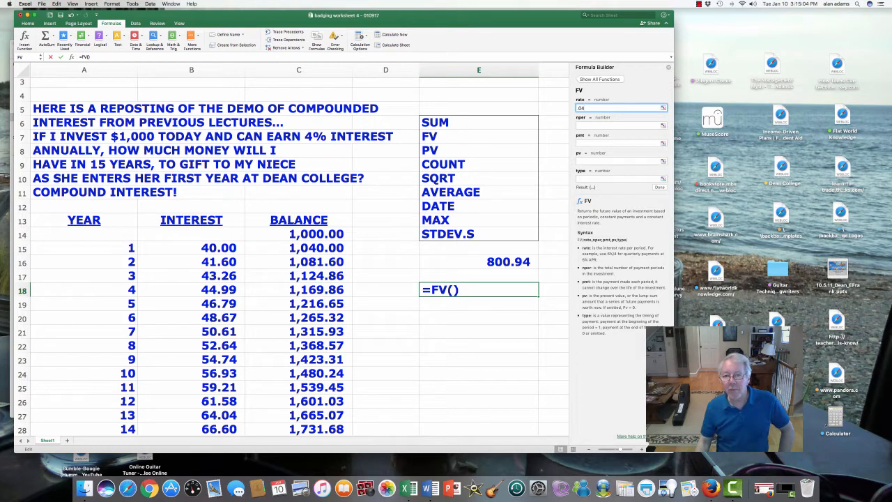
{"action": "key", "text": "Tab"}
{"action": "type", "text": "15"}
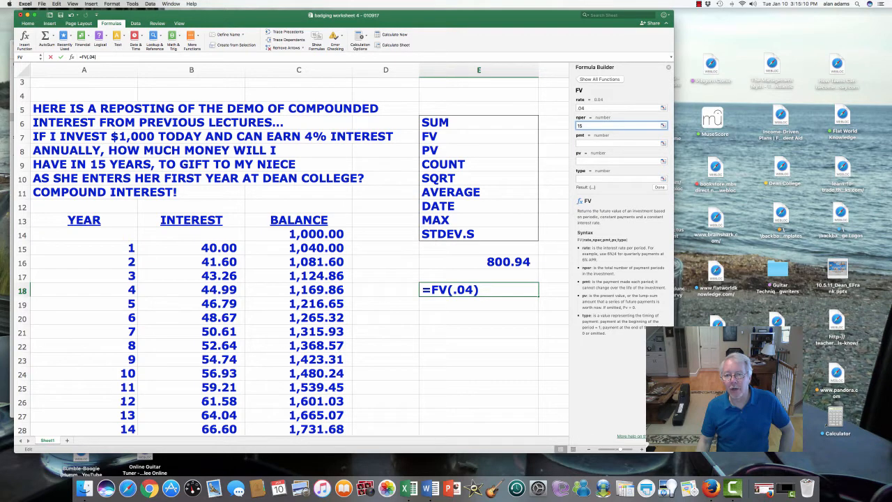
{"action": "key", "text": "Tab"}
{"action": "key", "text": "Tab"}
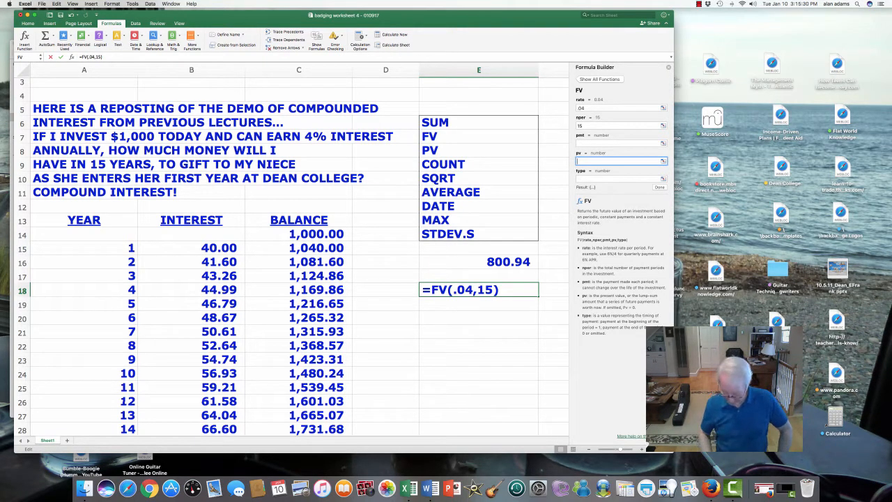
{"action": "type", "text": "1000"}
{"action": "key", "text": "Return"}
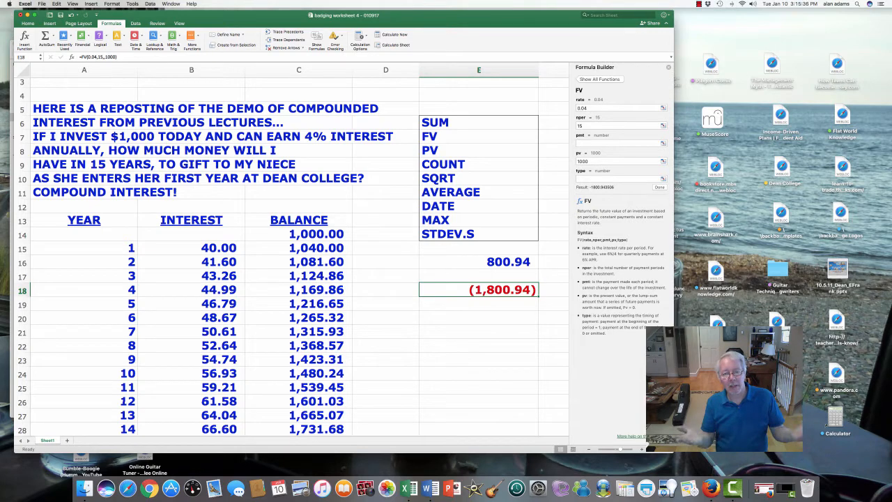
Compare the FV result in E18 with the final balance in C29, and select the PV label and cell E20
{"action": "scroll", "coordinate": [299, 292], "scroll_direction": "down", "scroll_amount": 5}
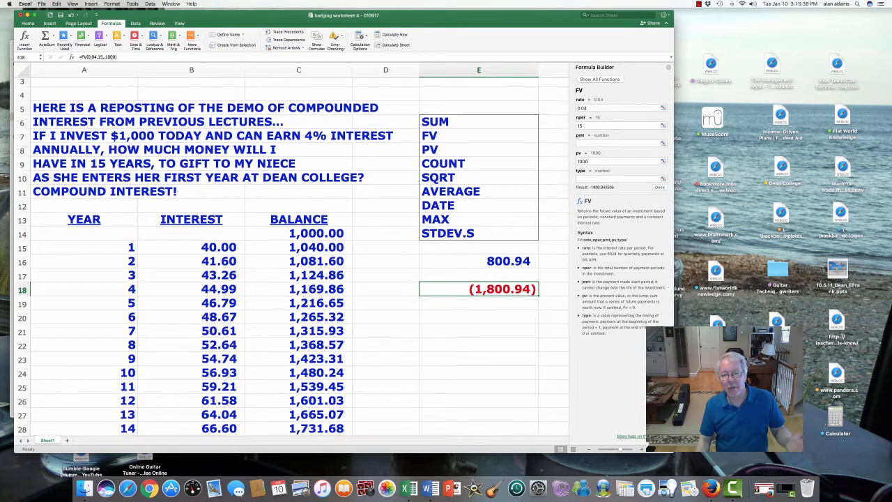
{"action": "left_click", "coordinate": [305, 366]}
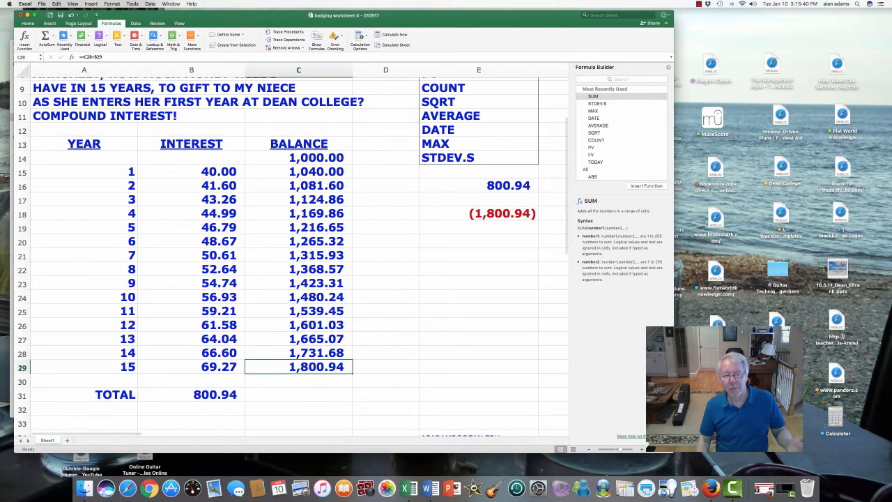
{"action": "left_click", "coordinate": [479, 213]}
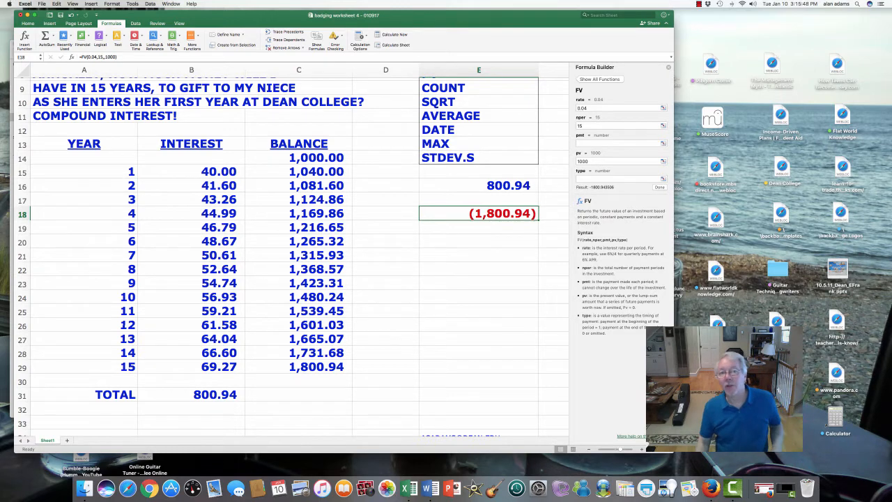
{"action": "scroll", "coordinate": [293, 243], "scroll_direction": "down", "scroll_amount": 1}
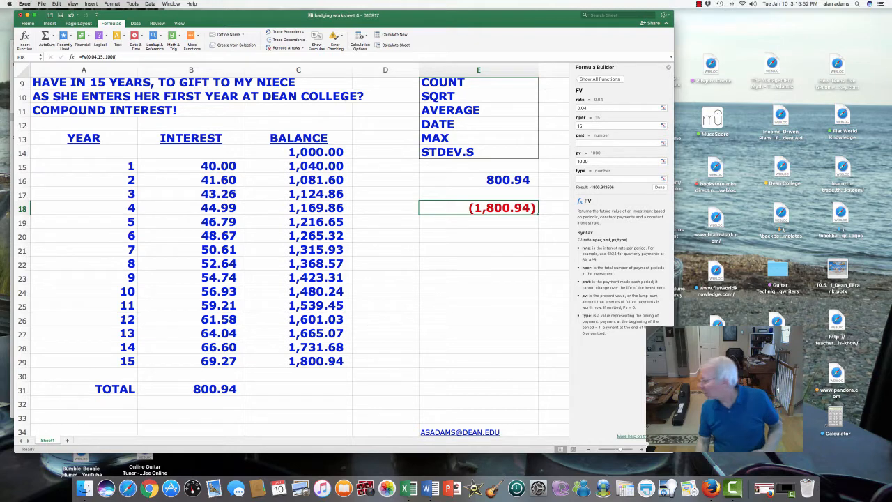
{"action": "scroll", "coordinate": [293, 258], "scroll_direction": "up", "scroll_amount": 4}
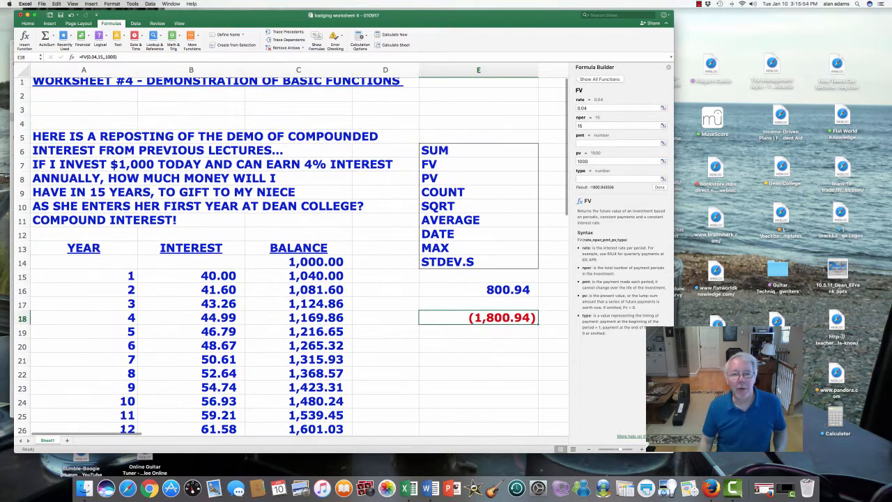
{"action": "left_click", "coordinate": [478, 178]}
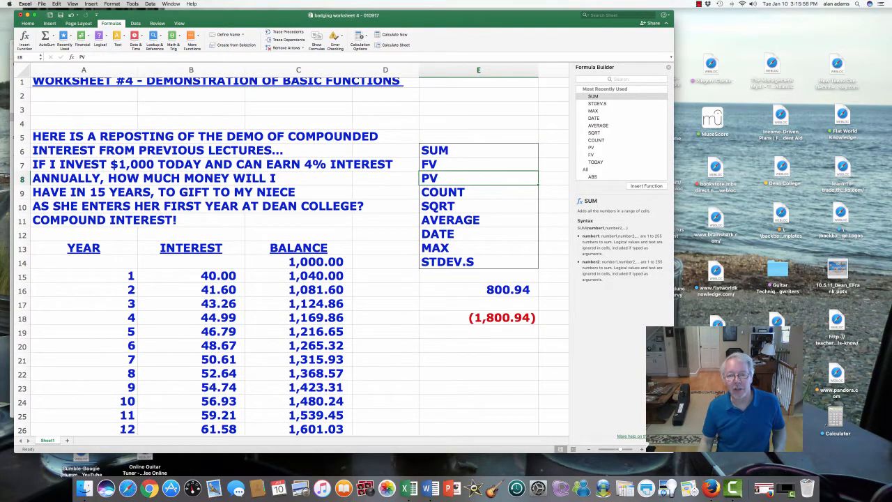
{"action": "left_click", "coordinate": [478, 346]}
{"action": "scroll", "coordinate": [478, 345], "scroll_direction": "down", "scroll_amount": 3}
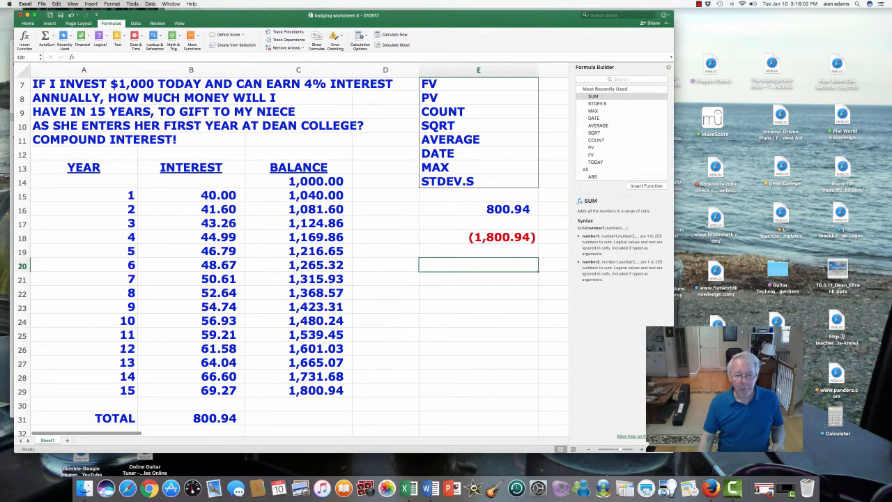
Review the final balance in C29 and the starting balance in C14, returning to cell E20
{"action": "left_click", "coordinate": [298, 390]}
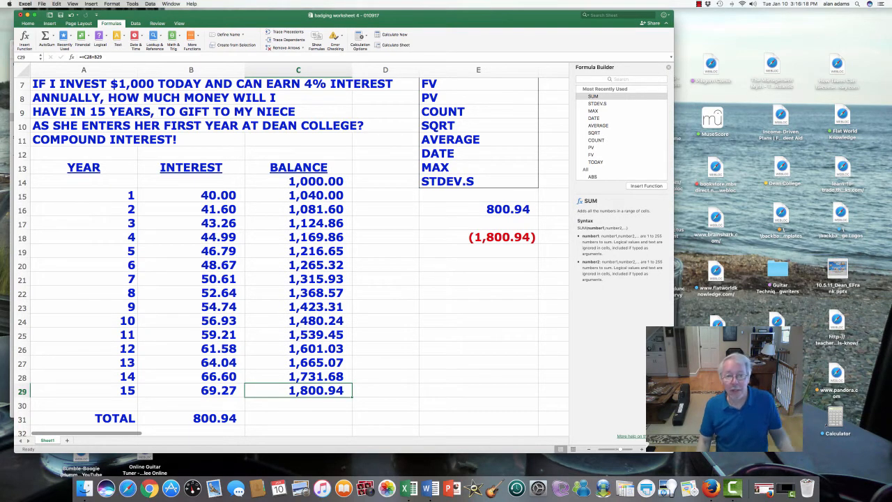
{"action": "key", "text": "Up"}
{"action": "key", "text": "Up"}
{"action": "key", "text": "Up"}
{"action": "key", "text": "Up"}
{"action": "key", "text": "Up"}
{"action": "key", "text": "Up"}
{"action": "key", "text": "Up"}
{"action": "key", "text": "Up"}
{"action": "key", "text": "Up"}
{"action": "key", "text": "Up"}
{"action": "key", "text": "Up"}
{"action": "key", "text": "Up"}
{"action": "key", "text": "Up"}
{"action": "key", "text": "Up"}
{"action": "key", "text": "Up"}
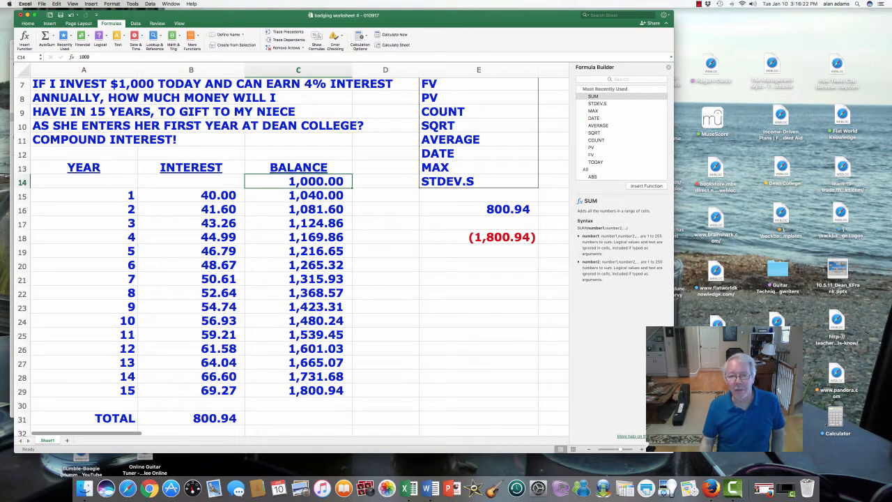
{"action": "left_click", "coordinate": [478, 265]}
Label cells F16, F18 and F20 with SUM, FV and PV beside their results
{"action": "left_click", "coordinate": [554, 209]}
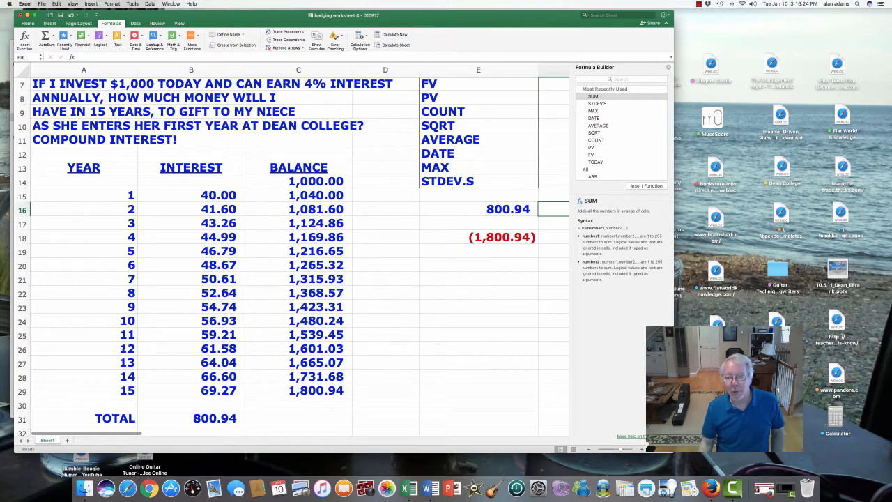
{"action": "scroll", "coordinate": [299, 250], "scroll_direction": "right", "scroll_amount": 5}
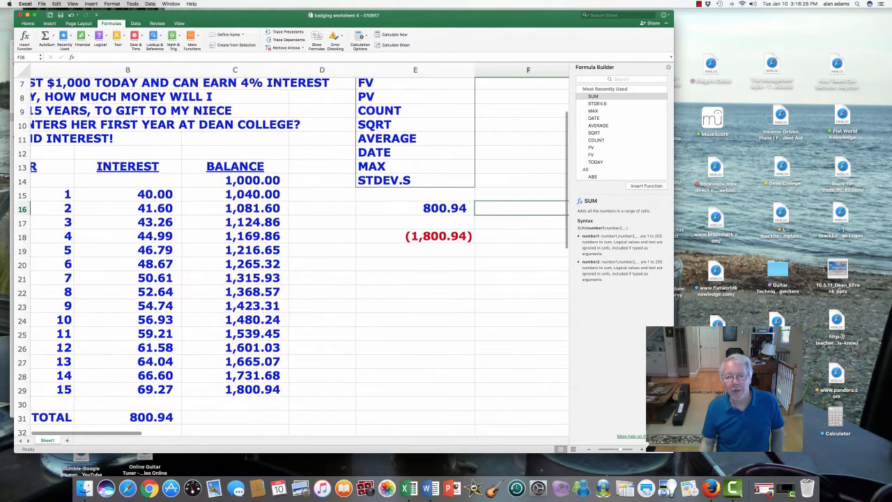
{"action": "type", "text": "SUM"}
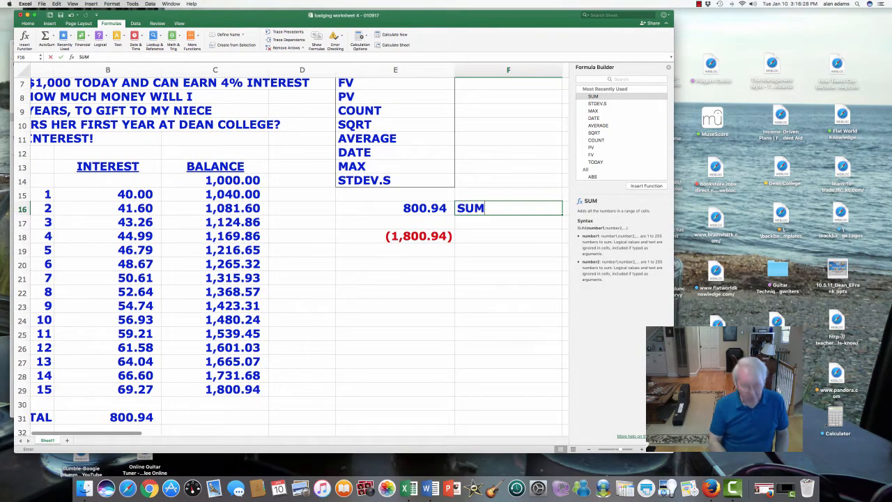
{"action": "key", "text": "Return"}
{"action": "key", "text": "Return"}
{"action": "type", "text": "FV"}
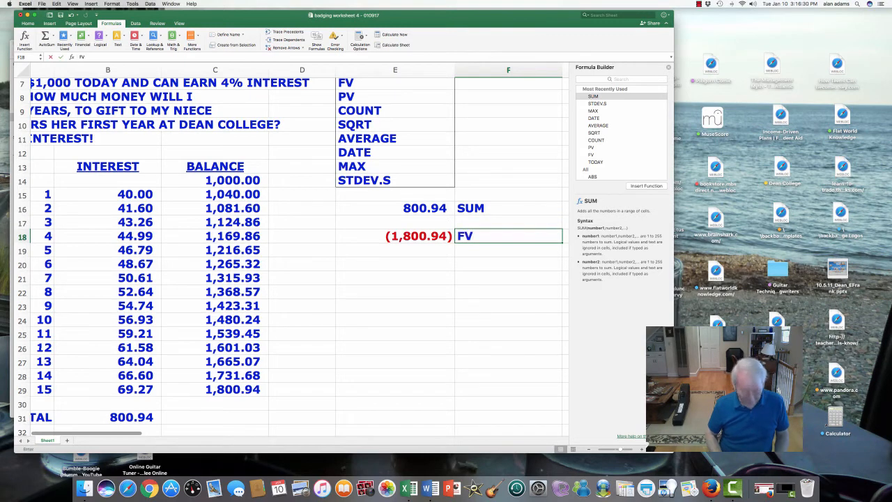
{"action": "key", "text": "Return"}
{"action": "key", "text": "Return"}
{"action": "type", "text": "PV"}
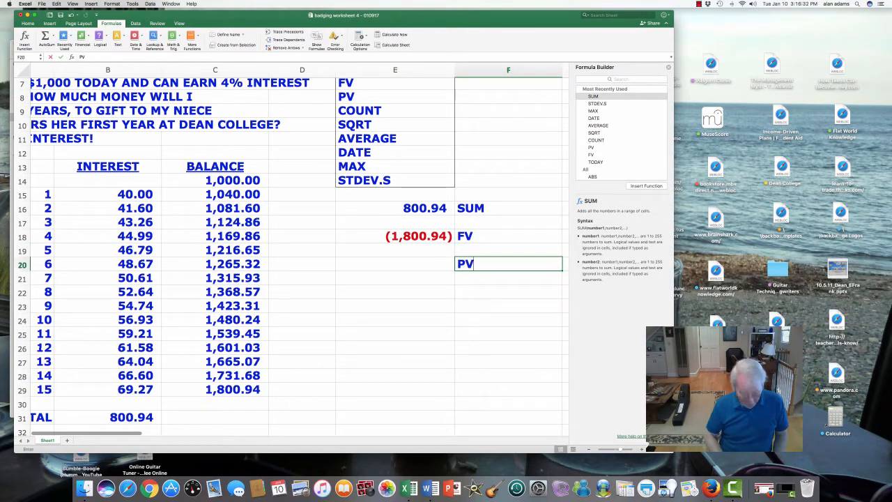
{"action": "key", "text": "Left"}
{"action": "key", "text": "Left"}
{"action": "key", "text": "Left"}
{"action": "key", "text": "Left"}
{"action": "key", "text": "Right"}
{"action": "key", "text": "Right"}
{"action": "key", "text": "Right"}
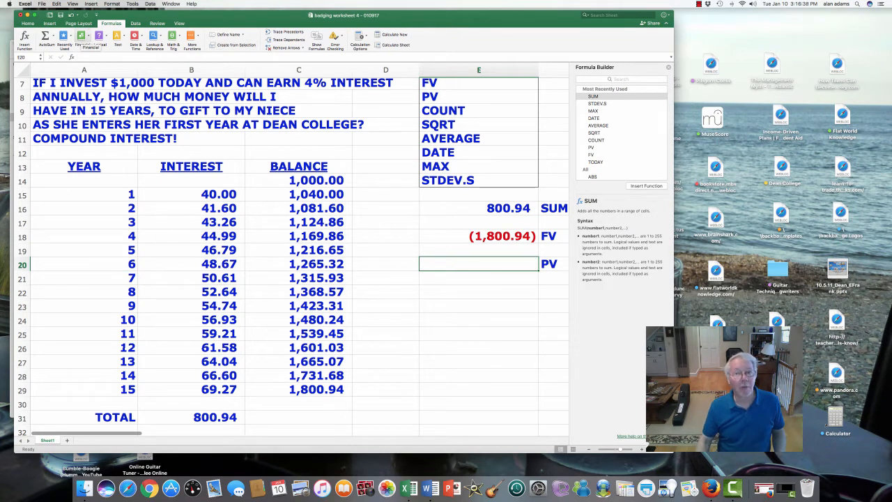
Insert PV from the Financial functions in E20 with rate .04, nper 15 and fv 1800
{"action": "left_click", "coordinate": [82, 37]}
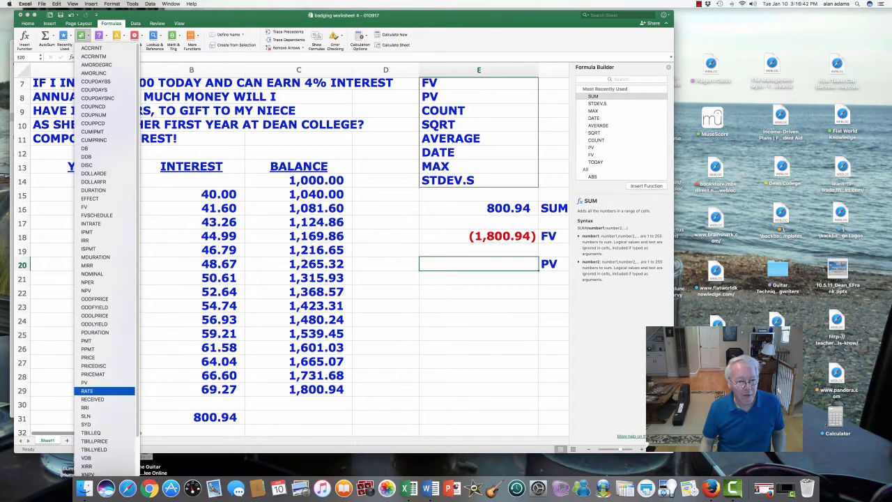
{"action": "left_click", "coordinate": [89, 381]}
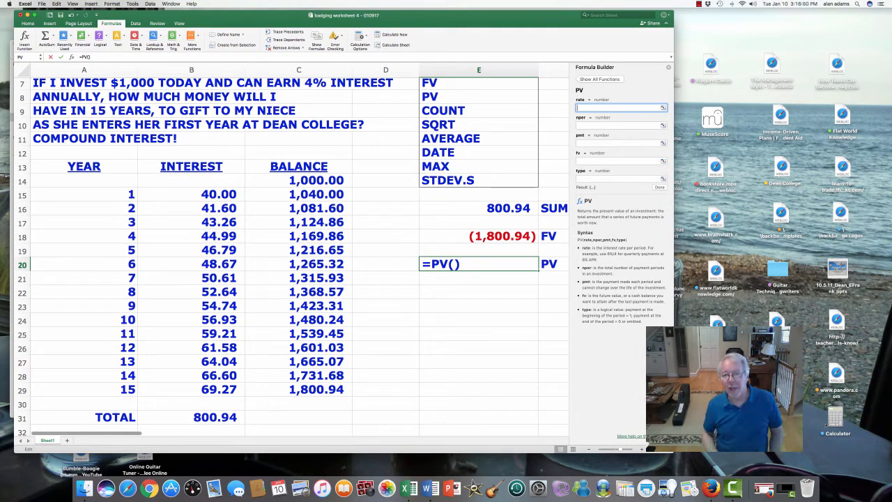
{"action": "type", "text": "4"}
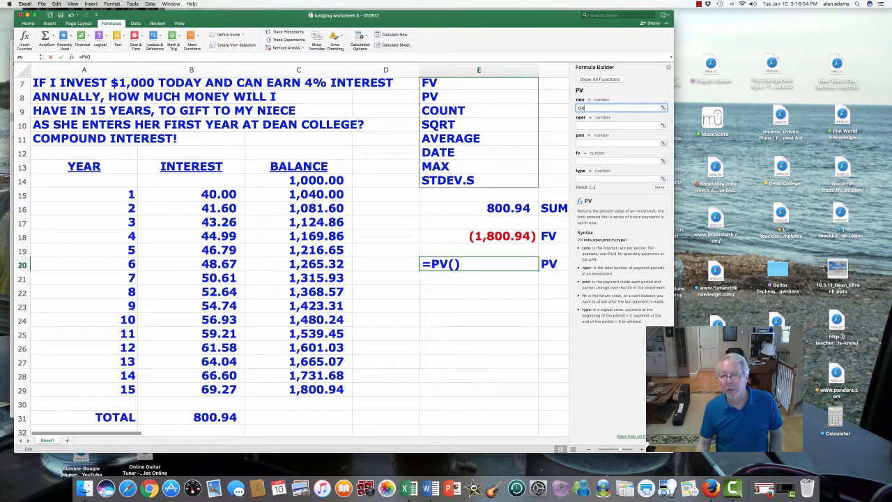
{"action": "key", "text": "Tab"}
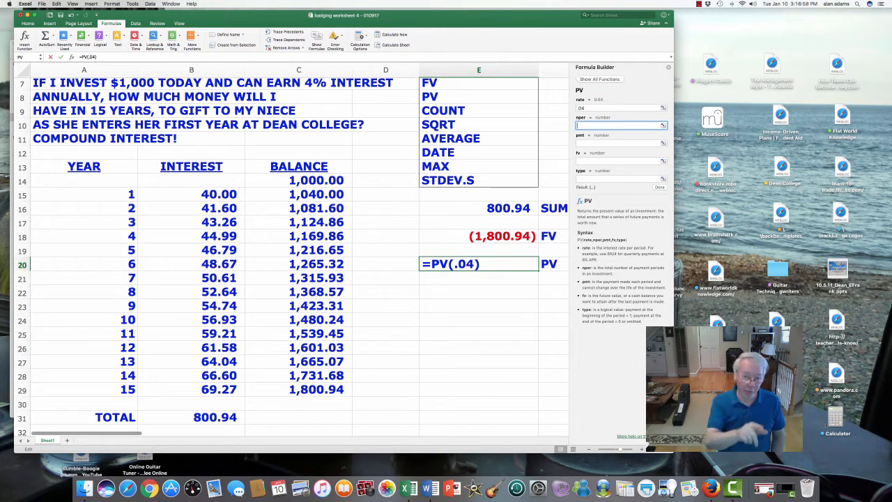
{"action": "type", "text": "15"}
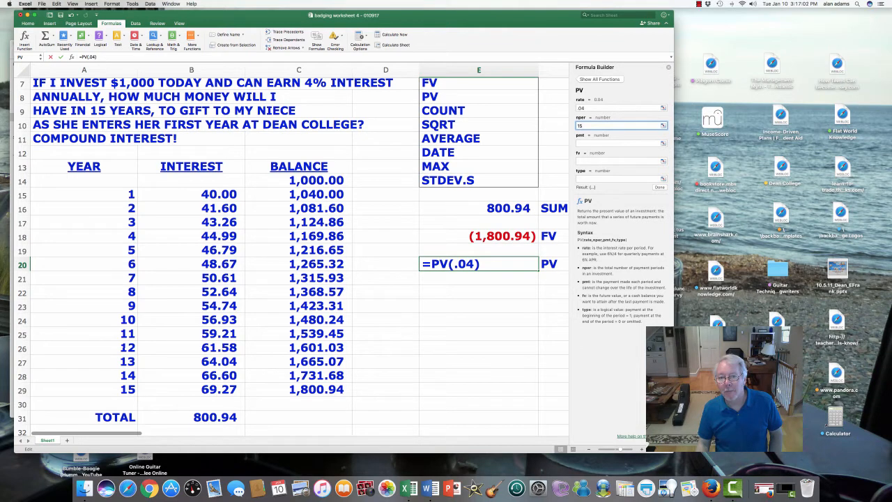
{"action": "key", "text": "Tab"}
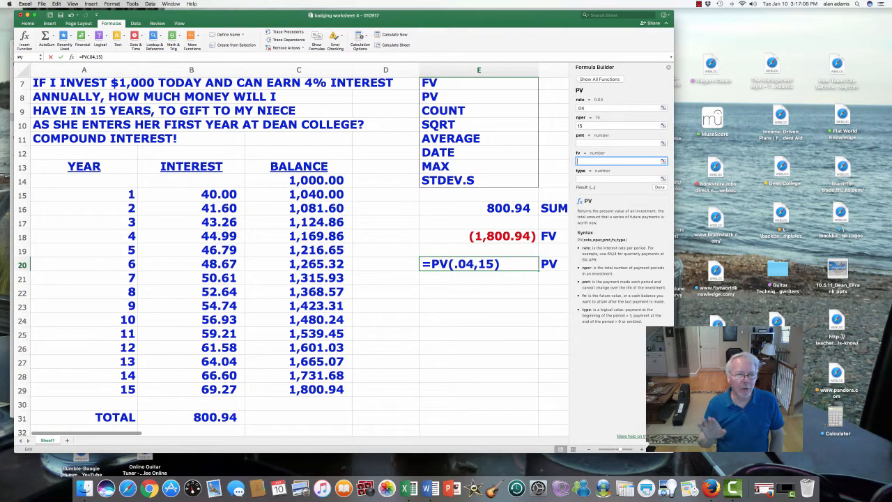
{"action": "type", "text": "1,8"}
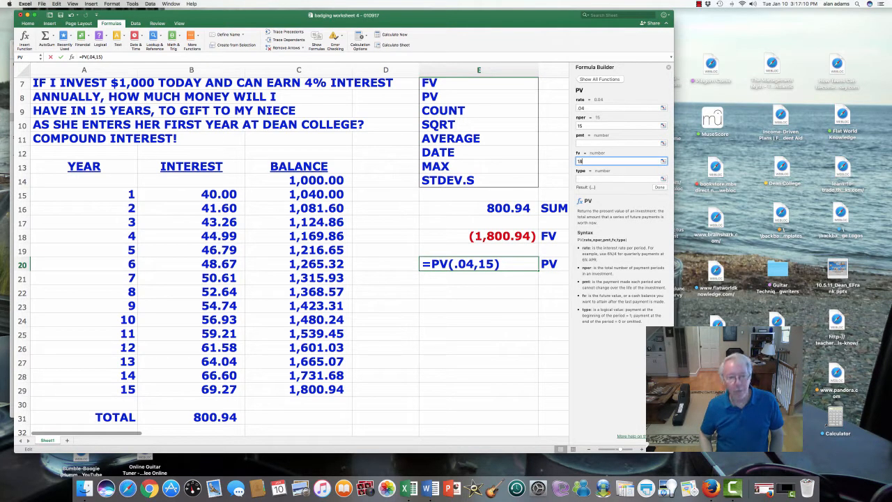
{"action": "type", "text": "00"}
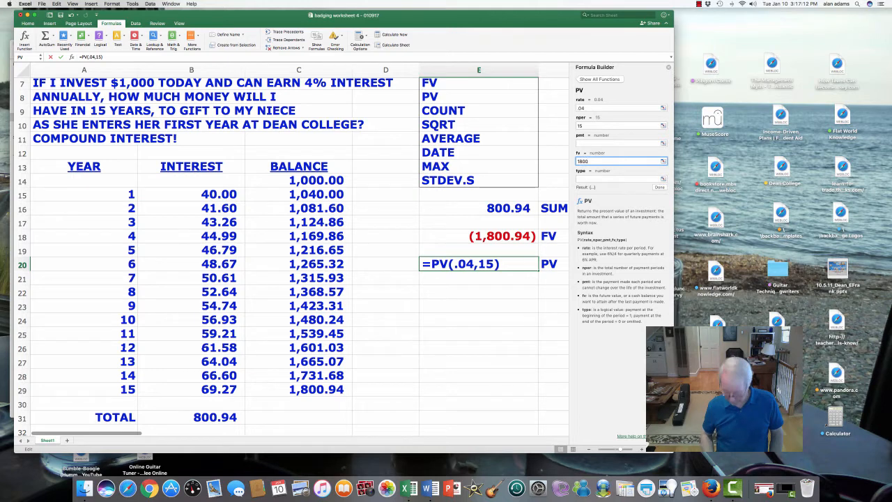
{"action": "key", "text": "Return"}
{"action": "type", "text": "9"}
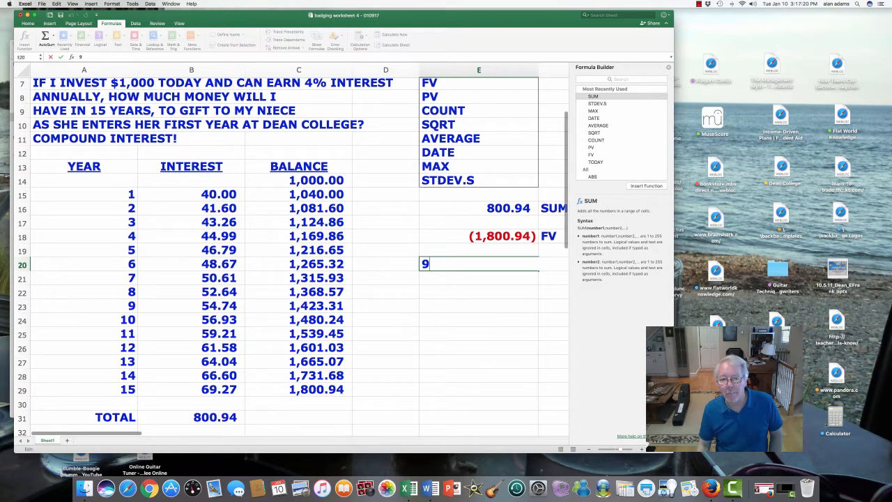
{"action": "key", "text": "BackSpace"}
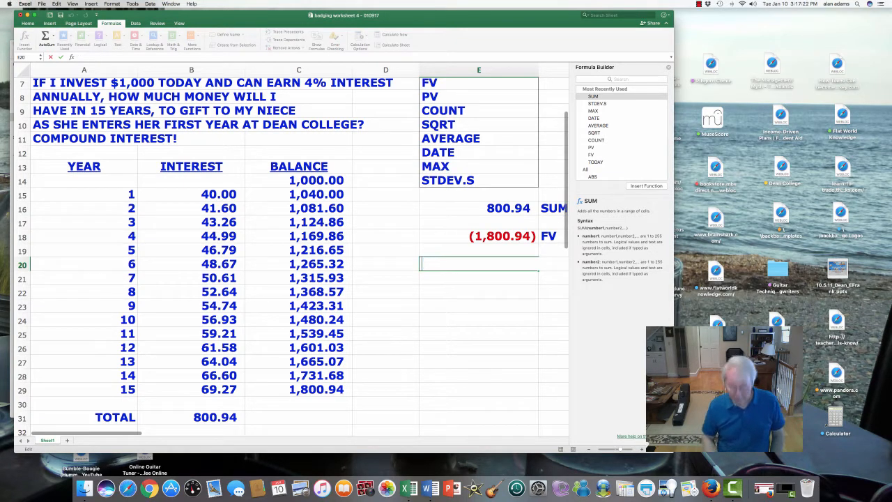
{"action": "left_click", "coordinate": [622, 319]}
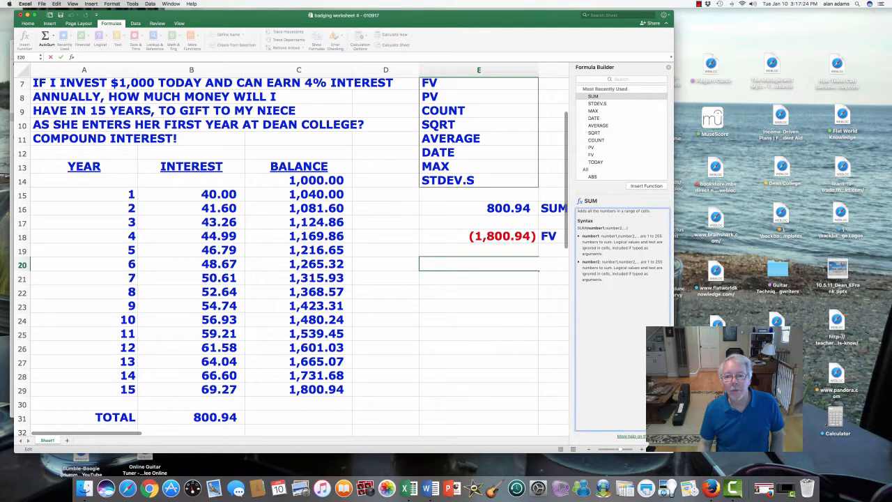
{"action": "key", "text": "Escape"}
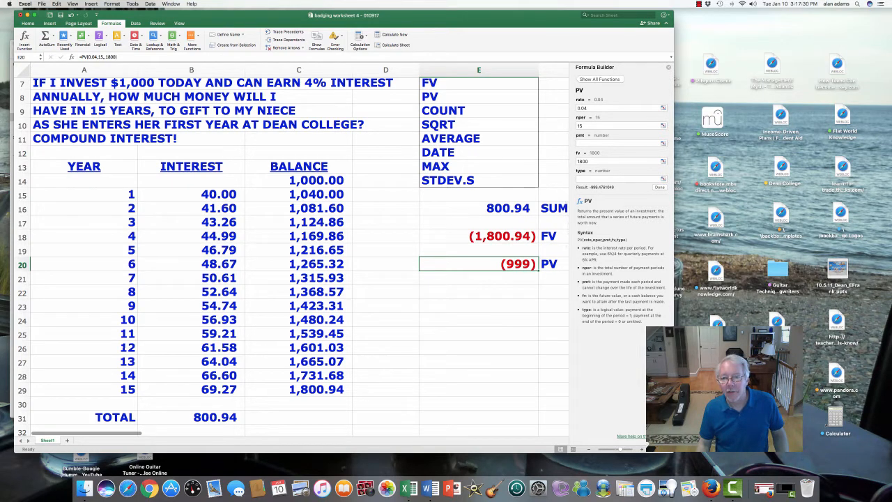
Set the PV function's fv argument in E20 to 1800.94
{"action": "left_click", "coordinate": [605, 161]}
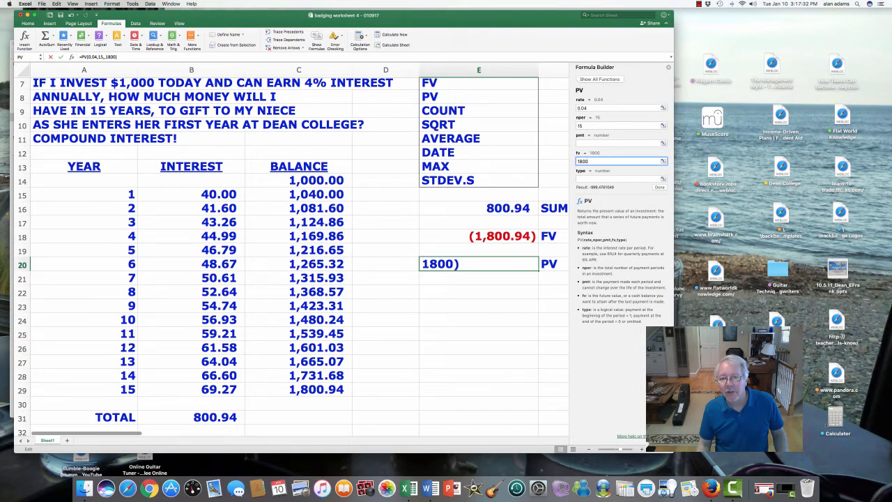
{"action": "type", "text": ".94"}
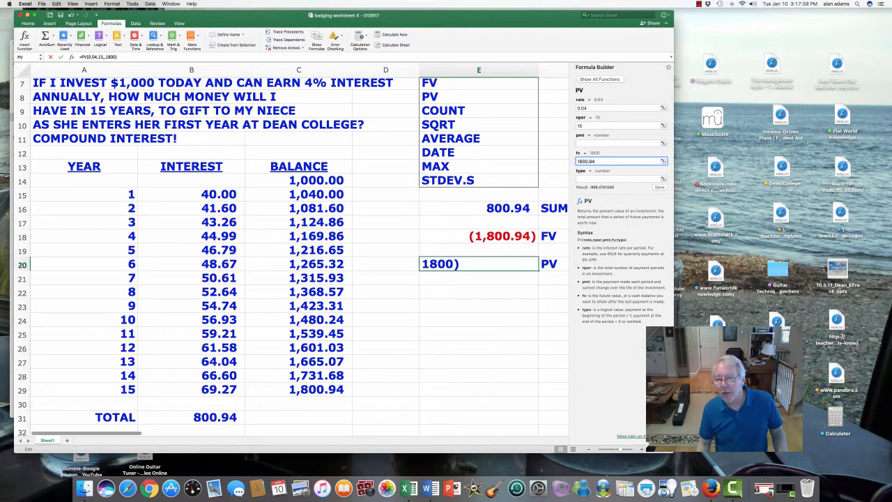
{"action": "key", "text": "Return"}
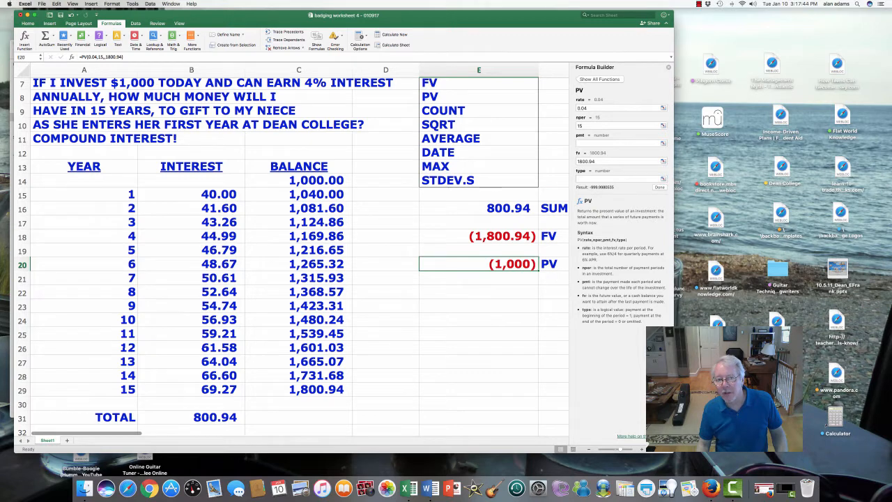
Compare the PV and FV results with the starting and final balances, then select the e-mail cell E34
{"action": "left_click", "coordinate": [298, 180]}
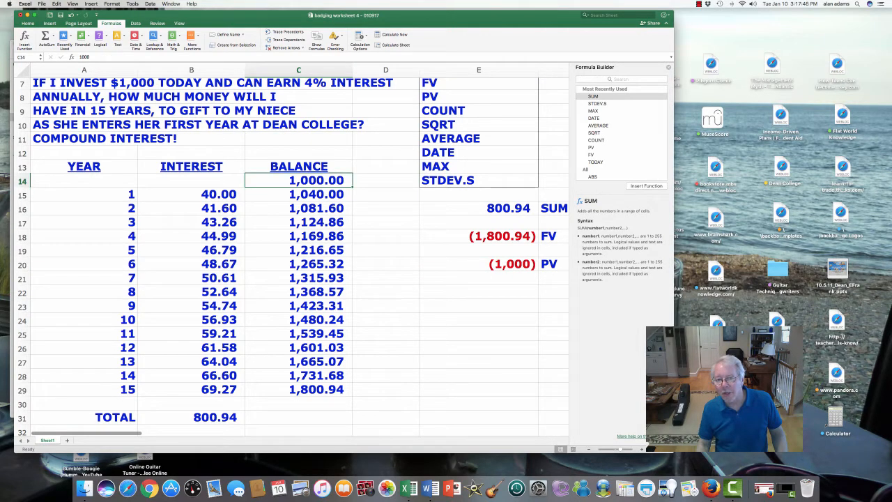
{"action": "left_click", "coordinate": [479, 264]}
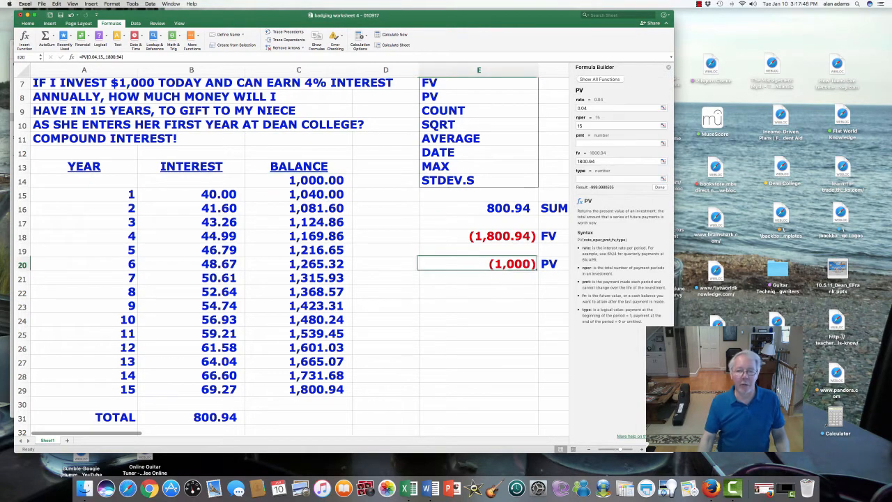
{"action": "left_click", "coordinate": [479, 236]}
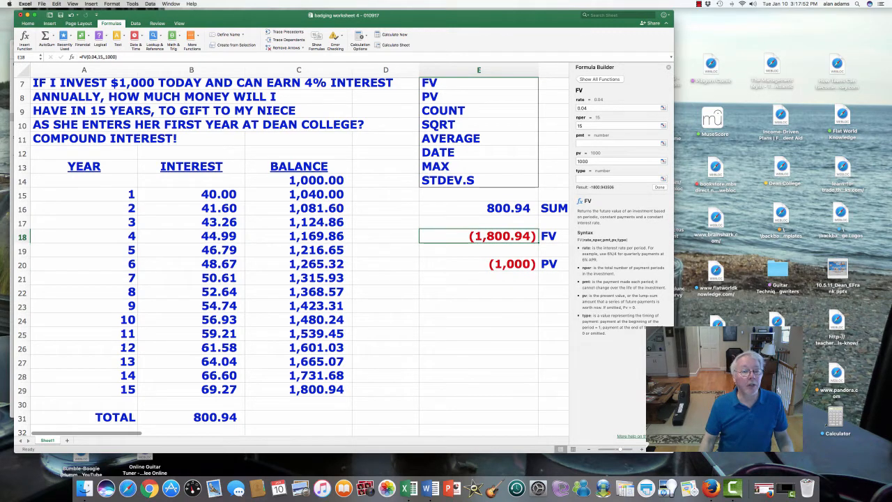
{"action": "left_click", "coordinate": [299, 181]}
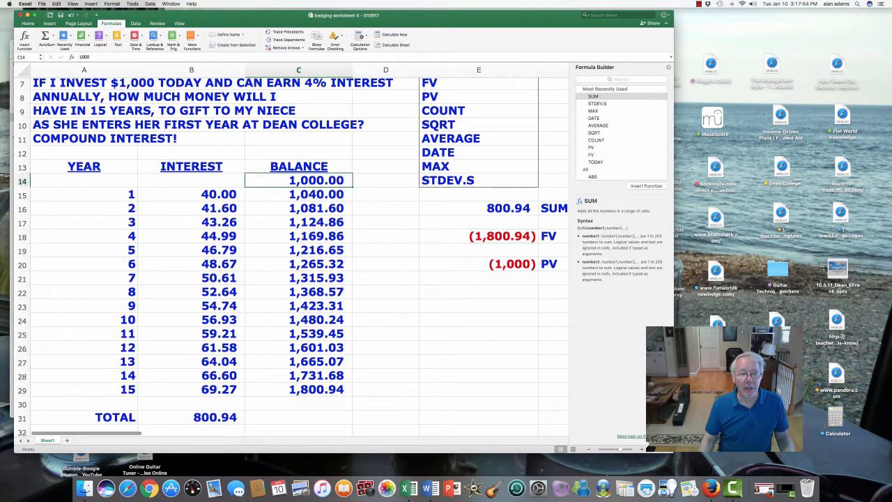
{"action": "left_click", "coordinate": [299, 389]}
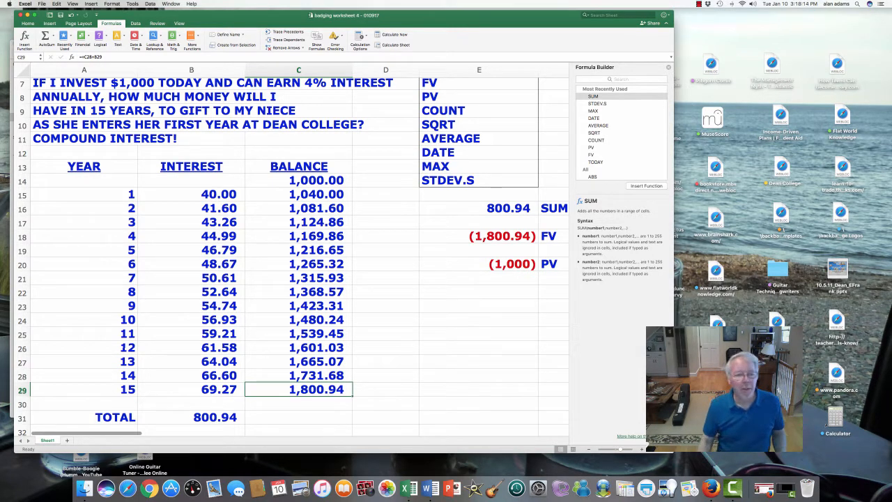
{"action": "scroll", "coordinate": [485, 363], "scroll_direction": "down", "scroll_amount": 5}
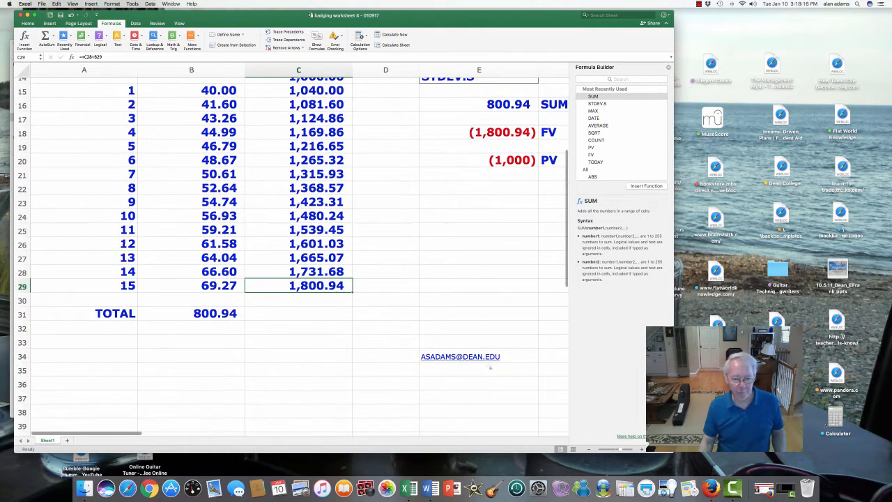
{"action": "left_click", "coordinate": [485, 358]}
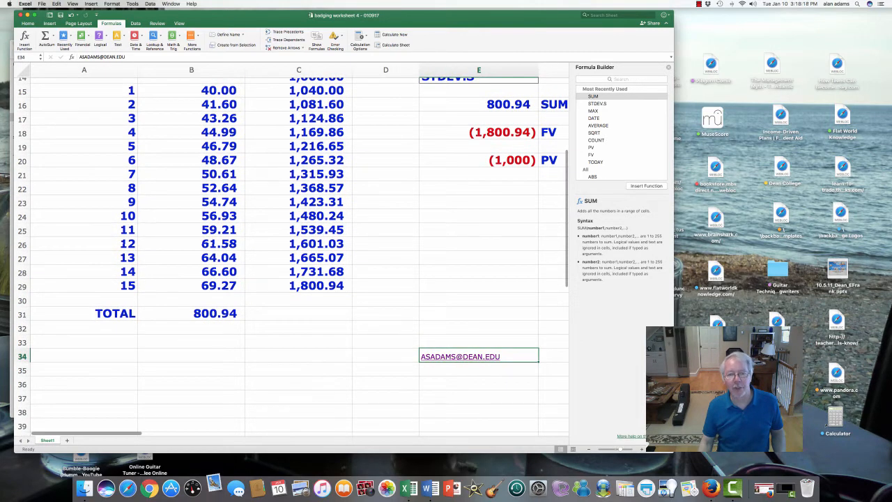